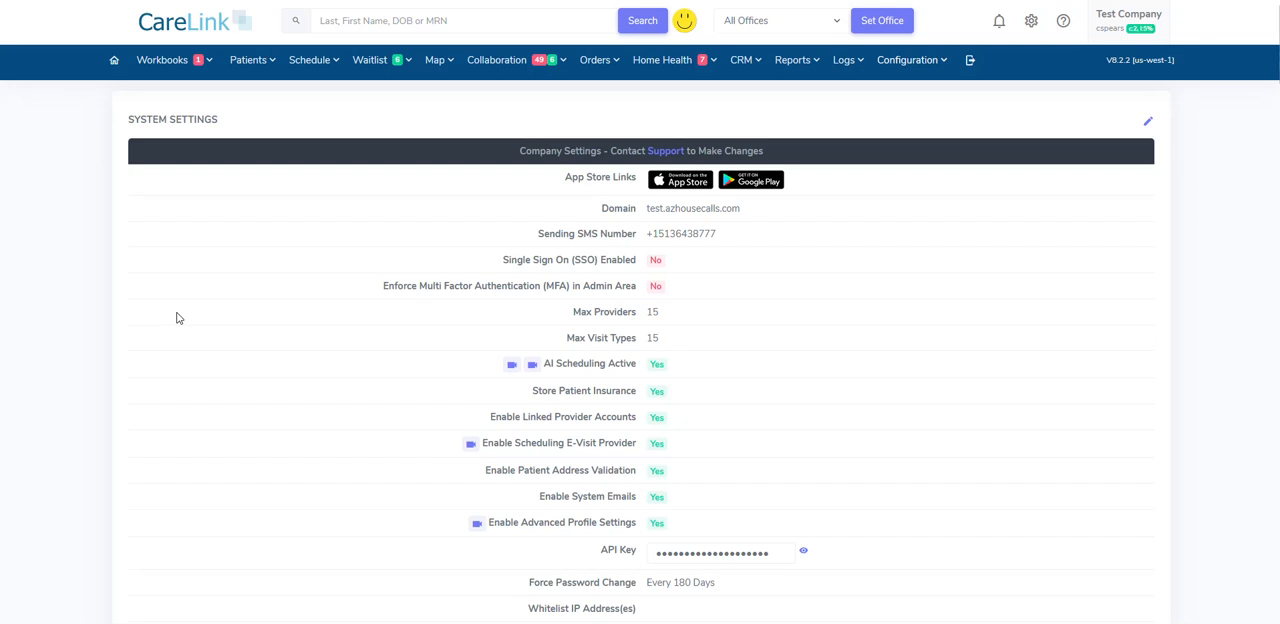
- Open the provider templates page and review the constraint, work day, daily limit and break settings available for a new template
left_click(920, 62)
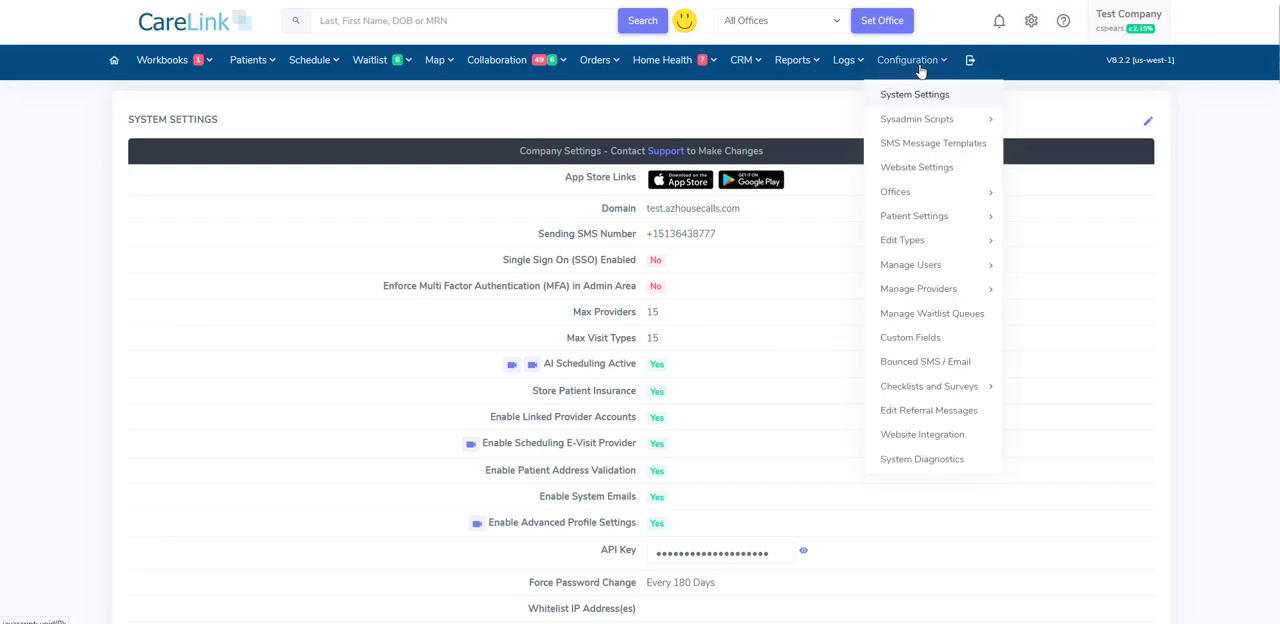
mouse_move(929, 290)
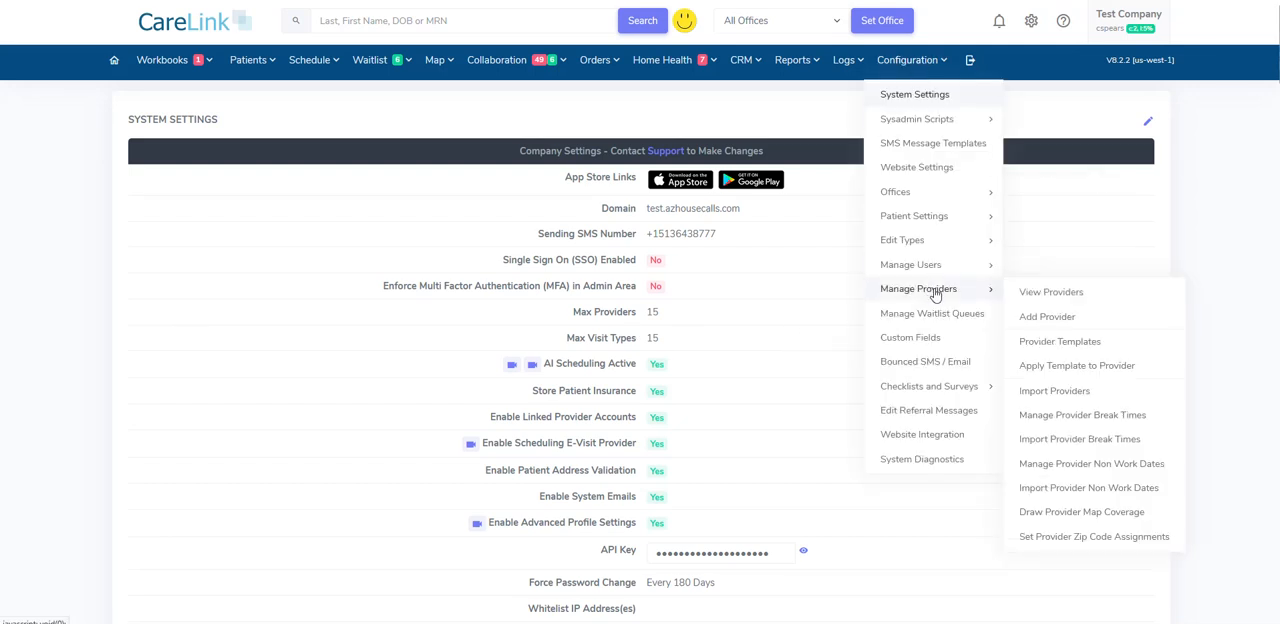
left_click(1052, 345)
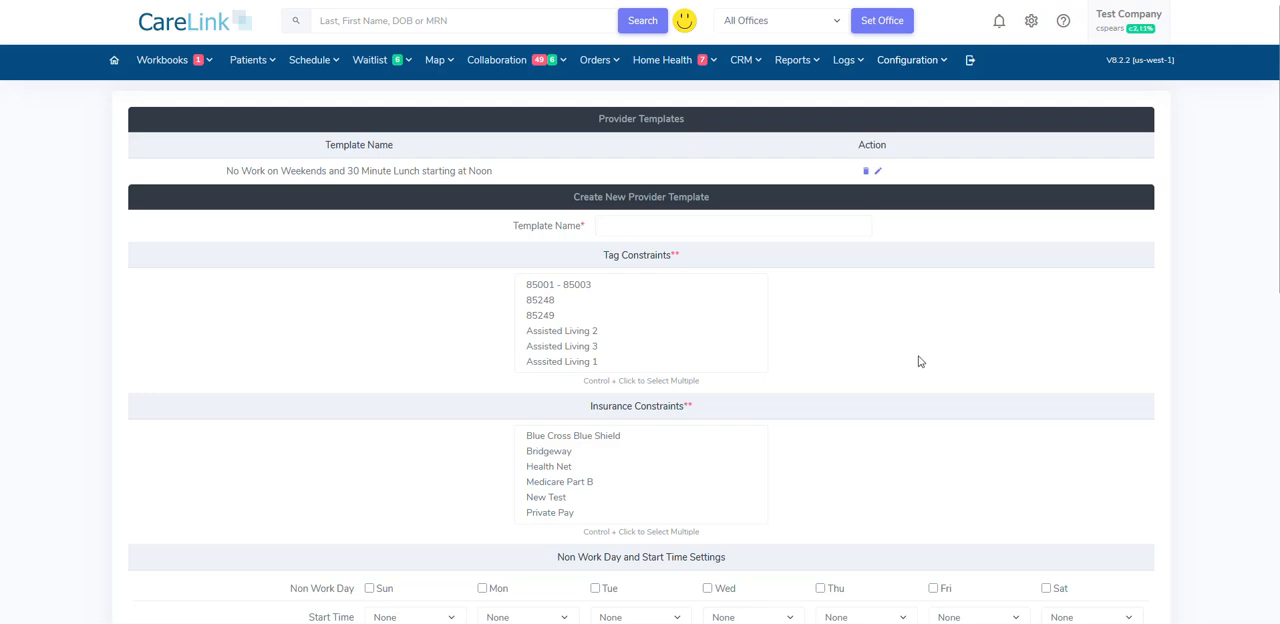
scroll(931, 360, "down", 1)
scroll(931, 360, "down", 1)
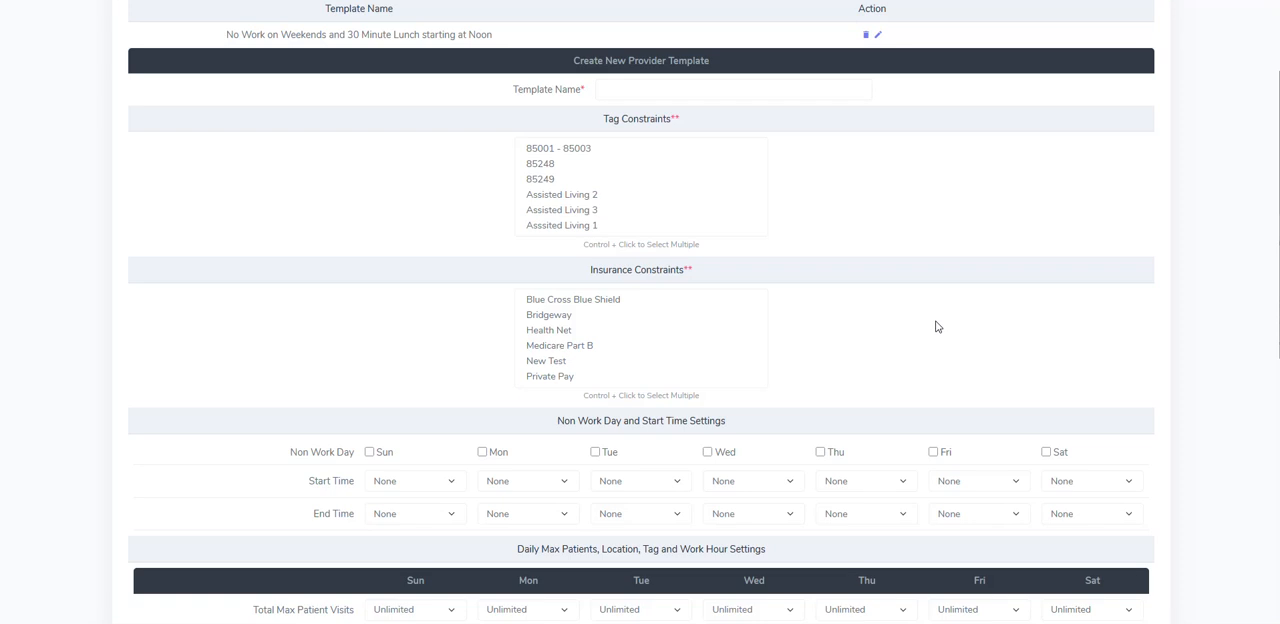
scroll(938, 326, "down", 5)
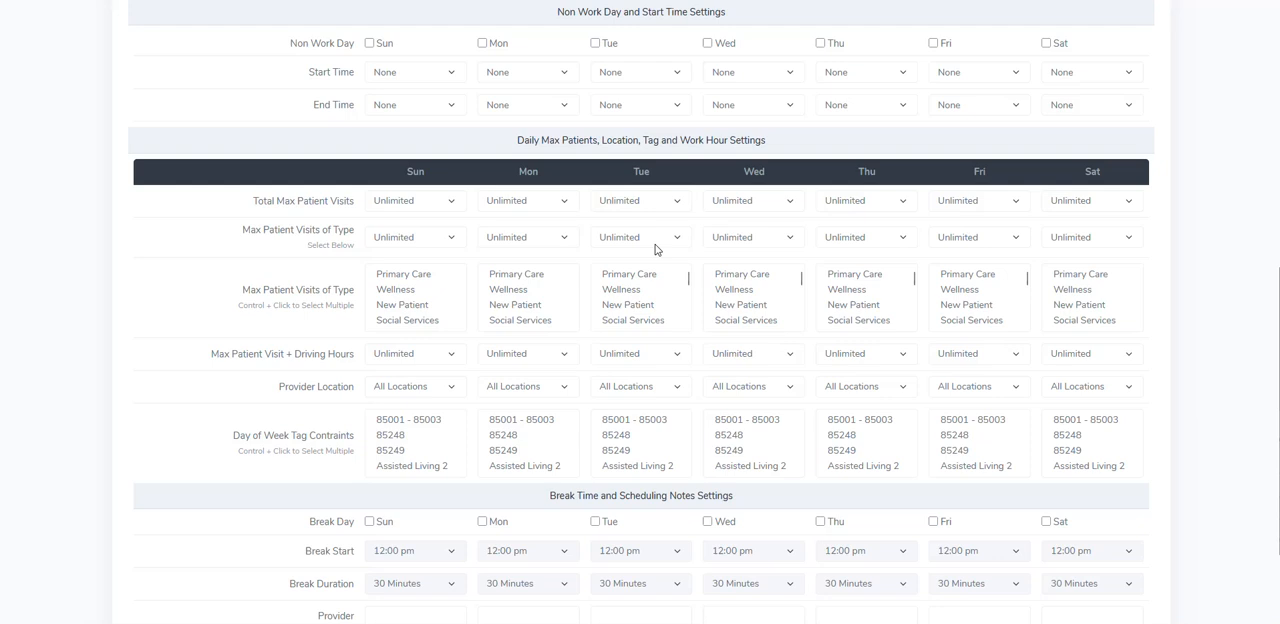
scroll(620, 258, "down", 2)
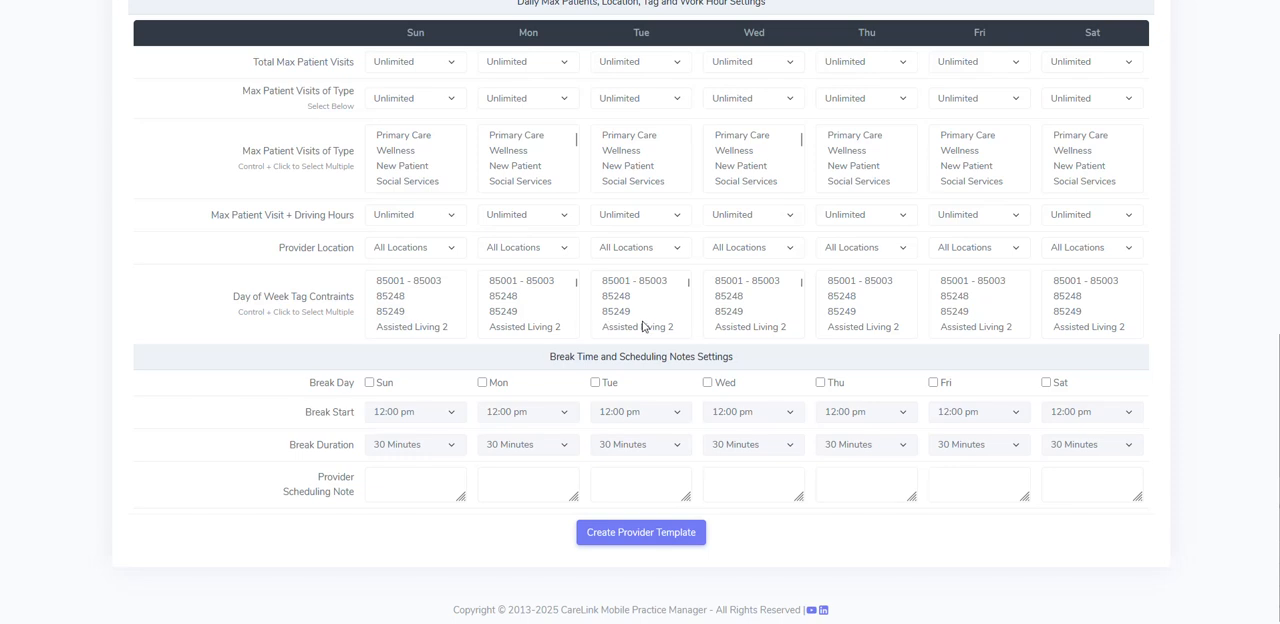
scroll(643, 325, "up", 2)
scroll(643, 325, "up", 8)
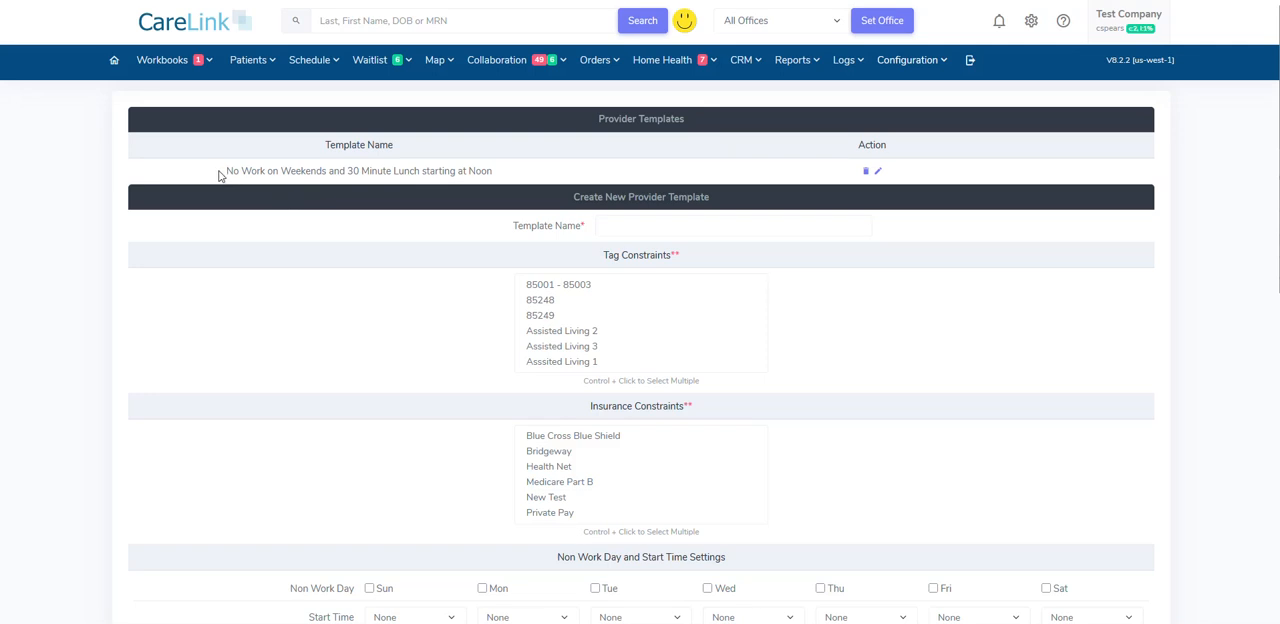
- Open the "No Work on Weekends and 30 Minute Lunch starting at Noon" template for editing and examine its non-work days and break settings
left_click_drag(220, 175, 505, 173)
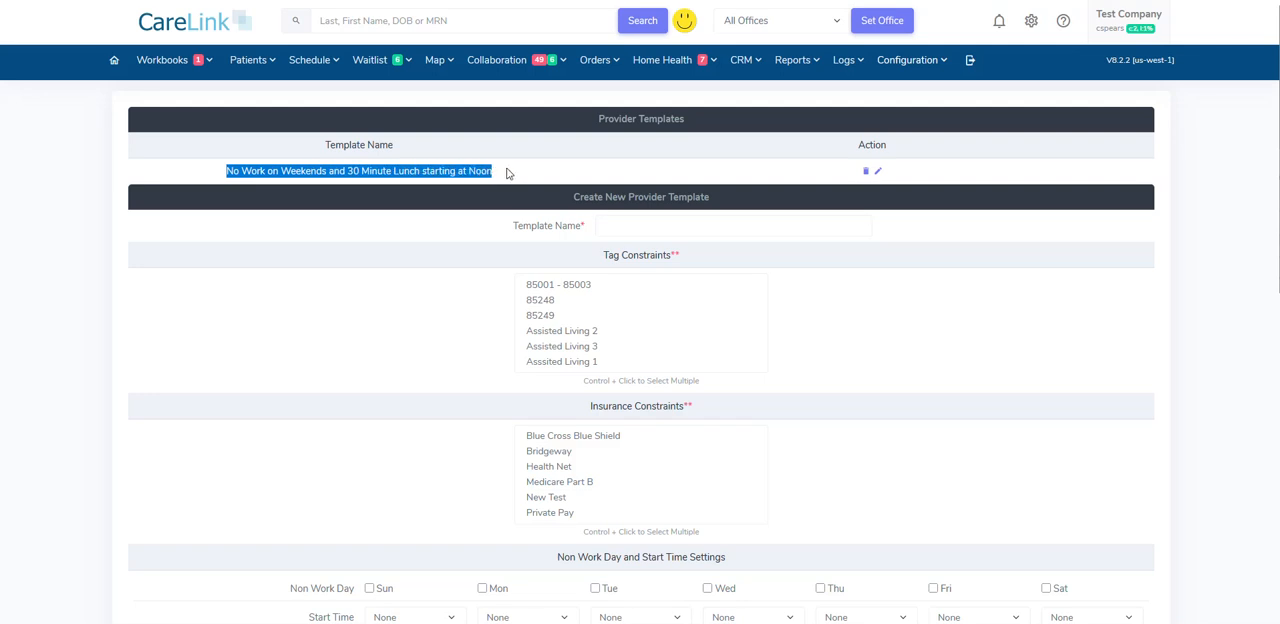
left_click(512, 176)
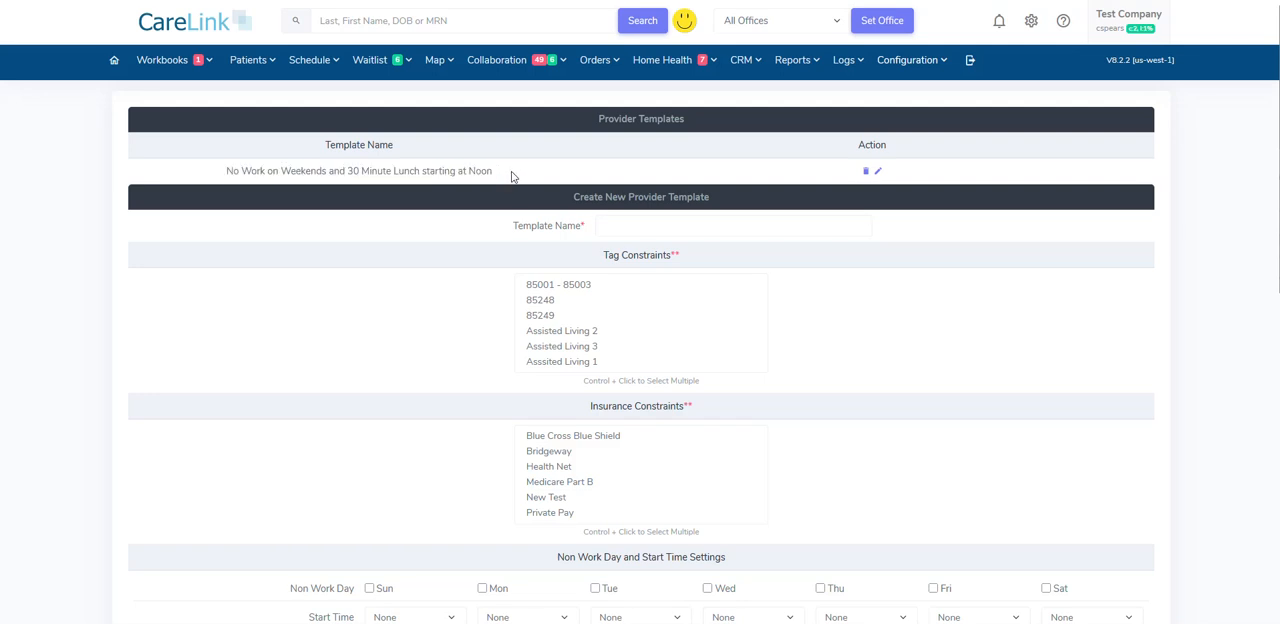
left_click(879, 174)
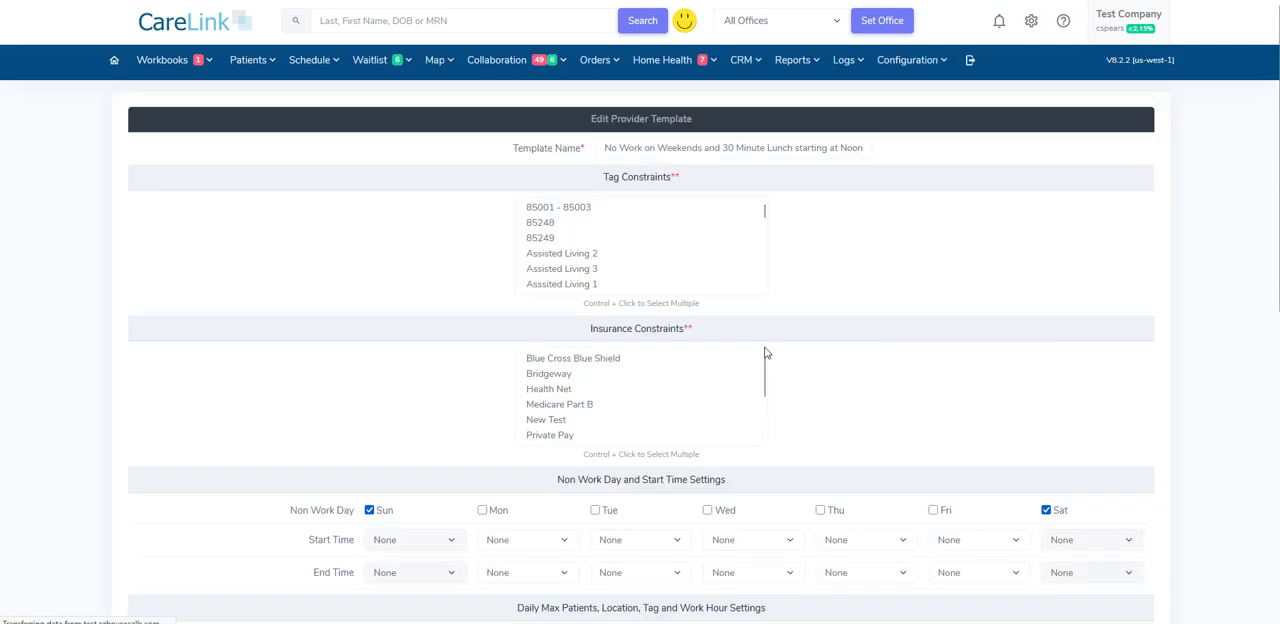
scroll(445, 292, "down", 2)
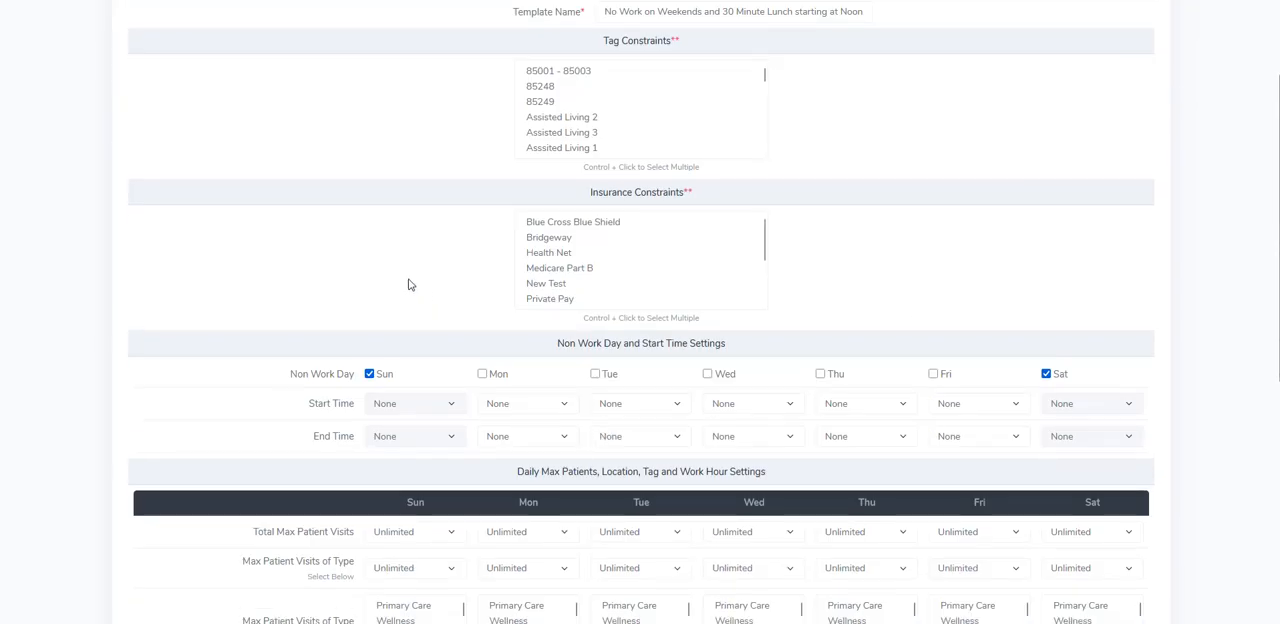
scroll(355, 273, "down", 2)
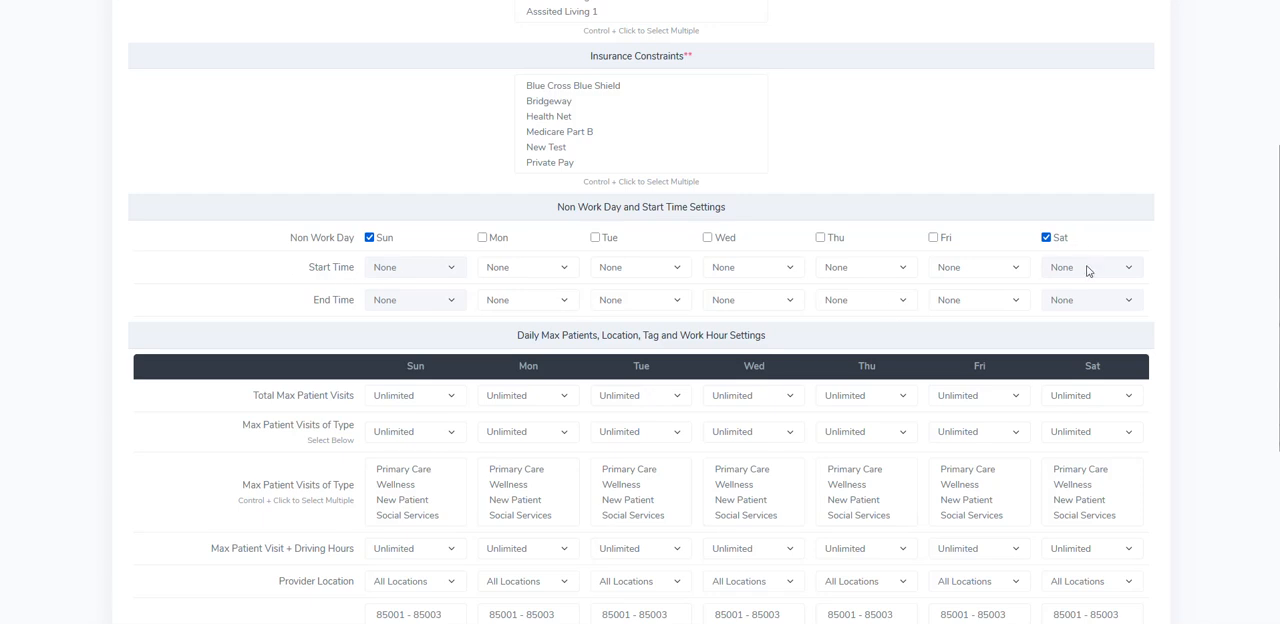
scroll(1245, 440, "down", 5)
scroll(1245, 446, "up", 1)
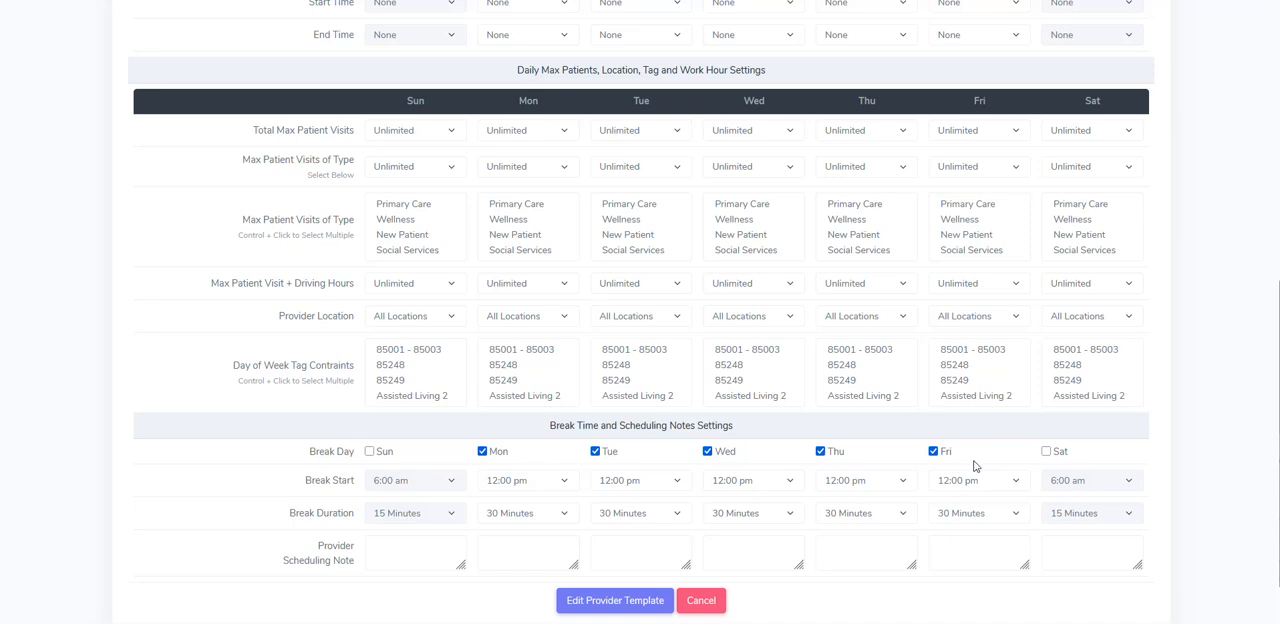
- Try a Monday break duration of 1 hour in the template, and set it back to 30 Minutes
left_click(520, 516)
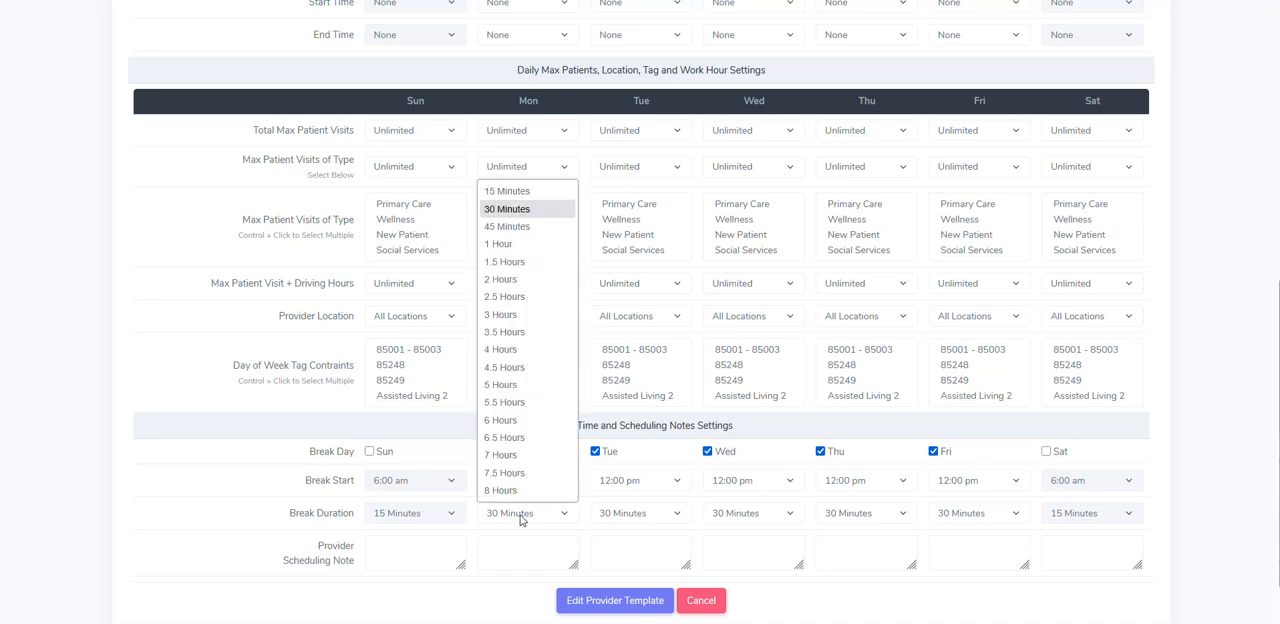
left_click(517, 251)
left_click(531, 514)
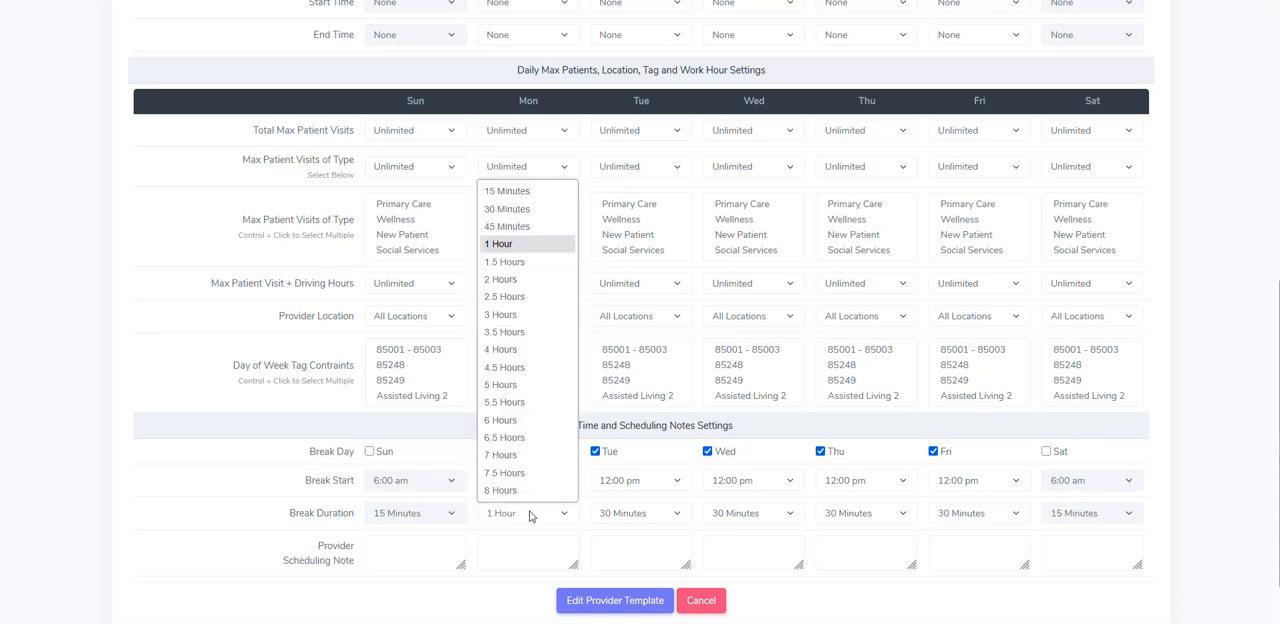
left_click(513, 212)
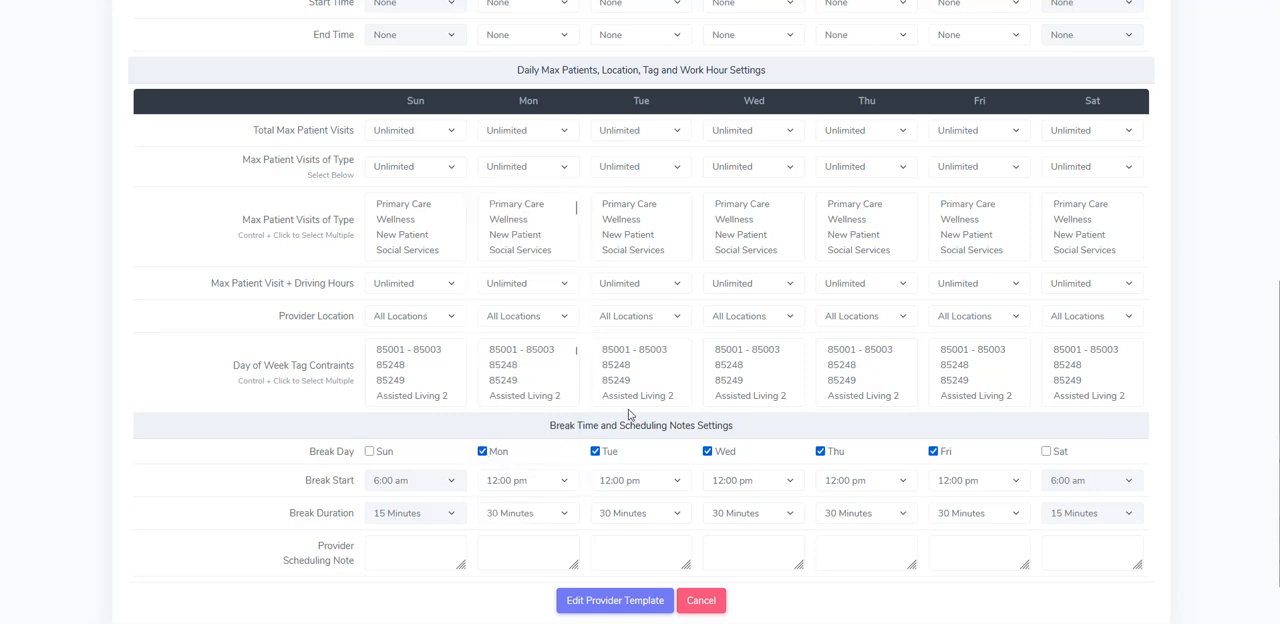
- Review the template's non-work day settings once more and return to the provider templates page
scroll(675, 295, "up", 5)
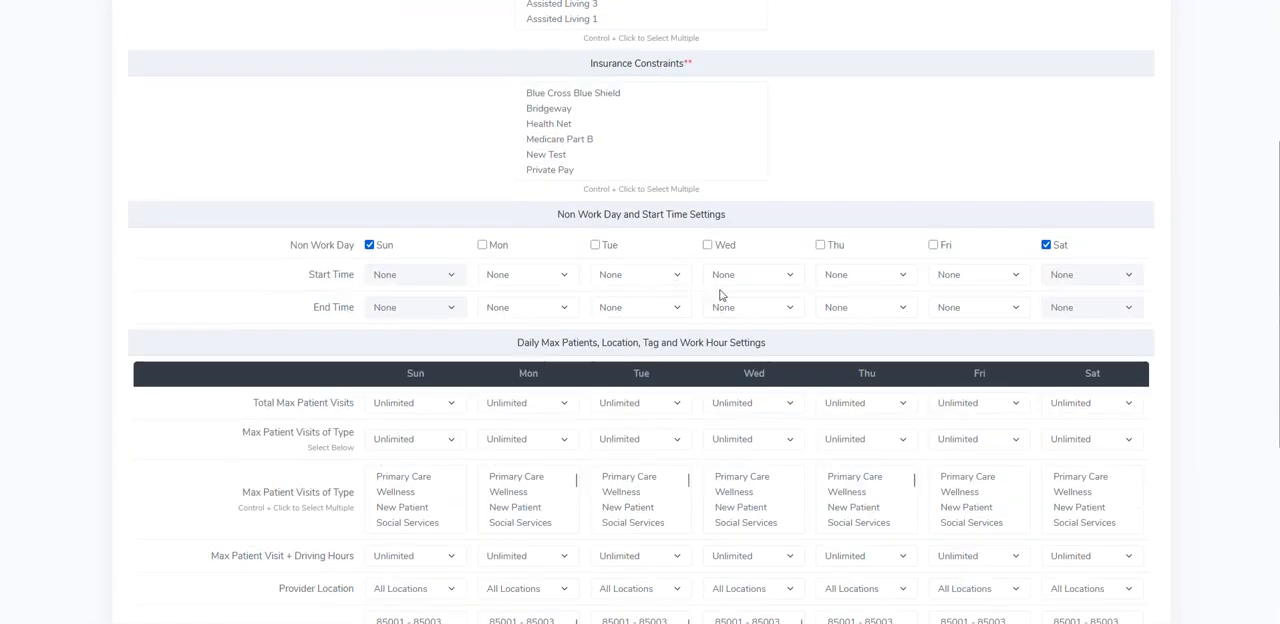
scroll(711, 254, "down", 3)
scroll(700, 295, "down", 6)
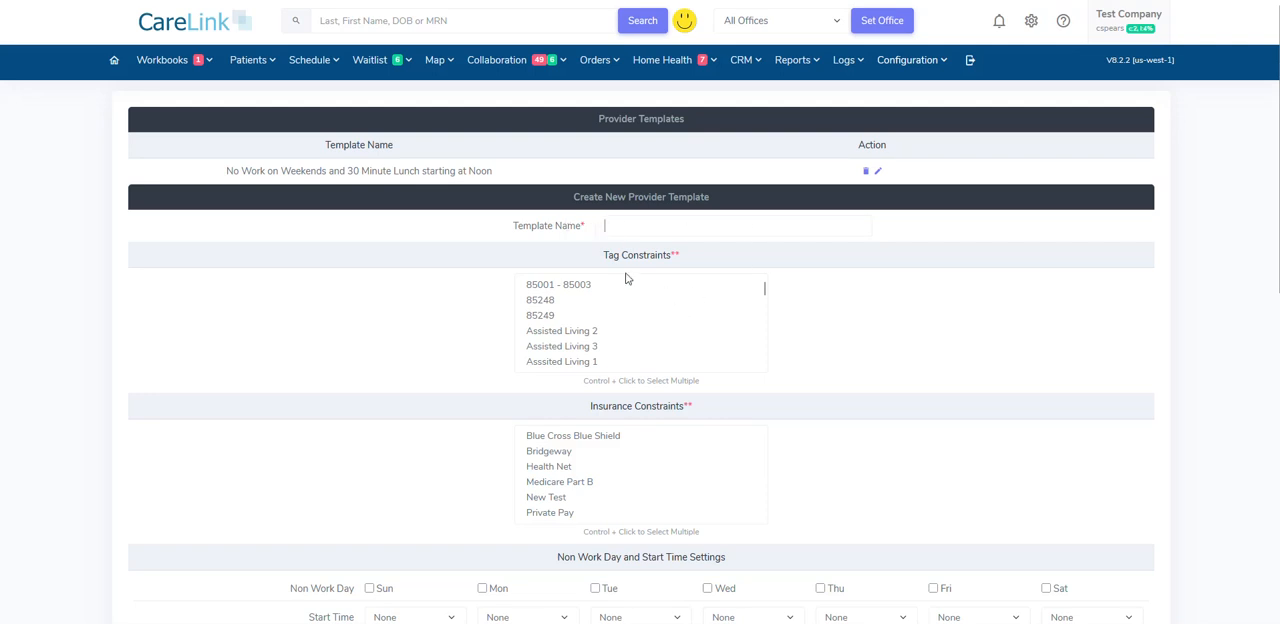
- Examine the blank new provider template form through its break time and scheduling note settings, and try to create the template
scroll(786, 375, "down", 4)
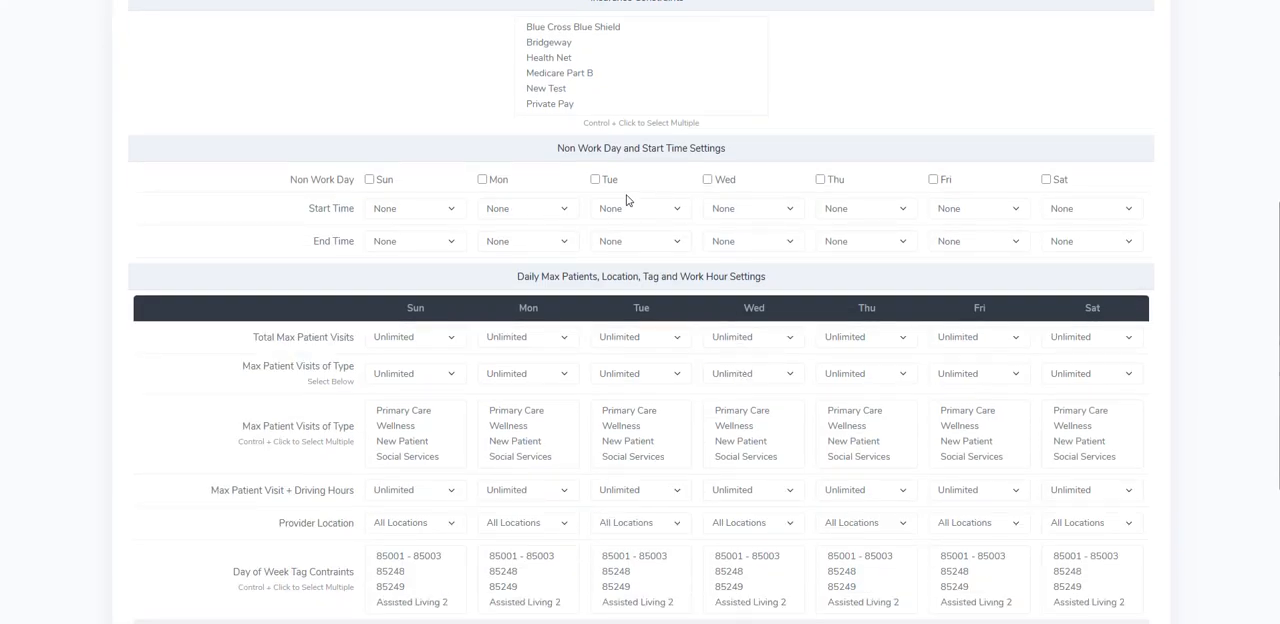
scroll(686, 360, "down", 2)
scroll(670, 375, "down", 2)
scroll(773, 397, "down", 2)
scroll(817, 481, "down", 1)
scroll(820, 497, "up", 1)
scroll(751, 546, "down", 2)
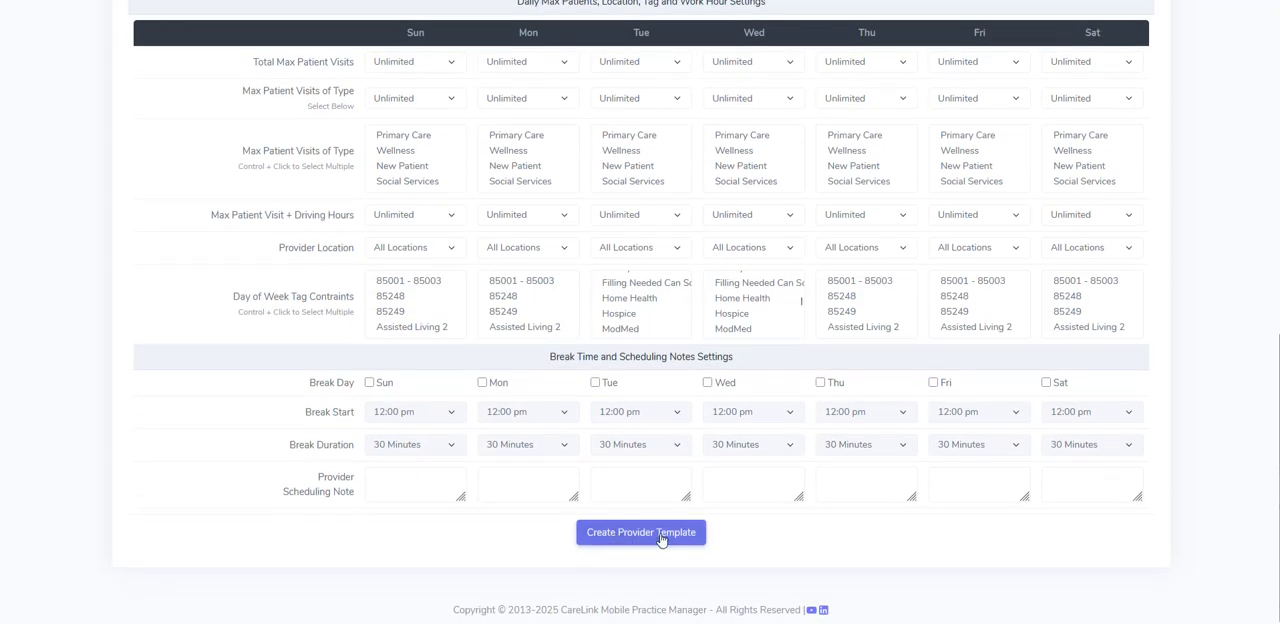
left_click(660, 538)
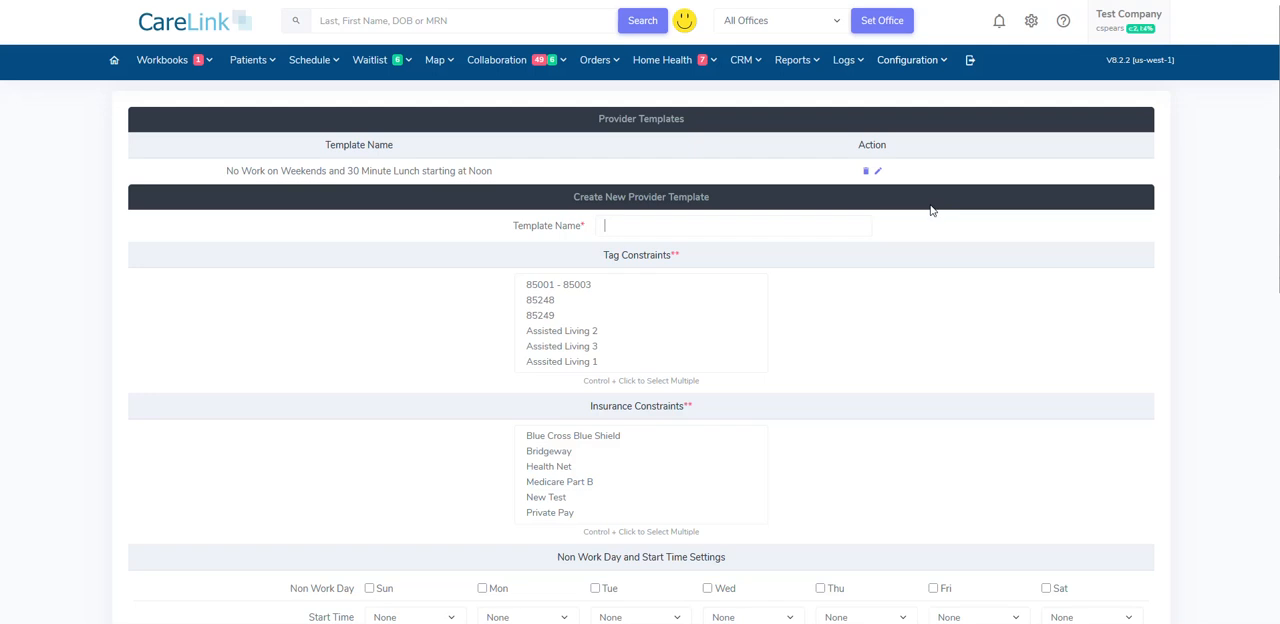
- Open the form for adding a provider and go through its fields to the template settings
left_click(907, 60)
mouse_move(929, 290)
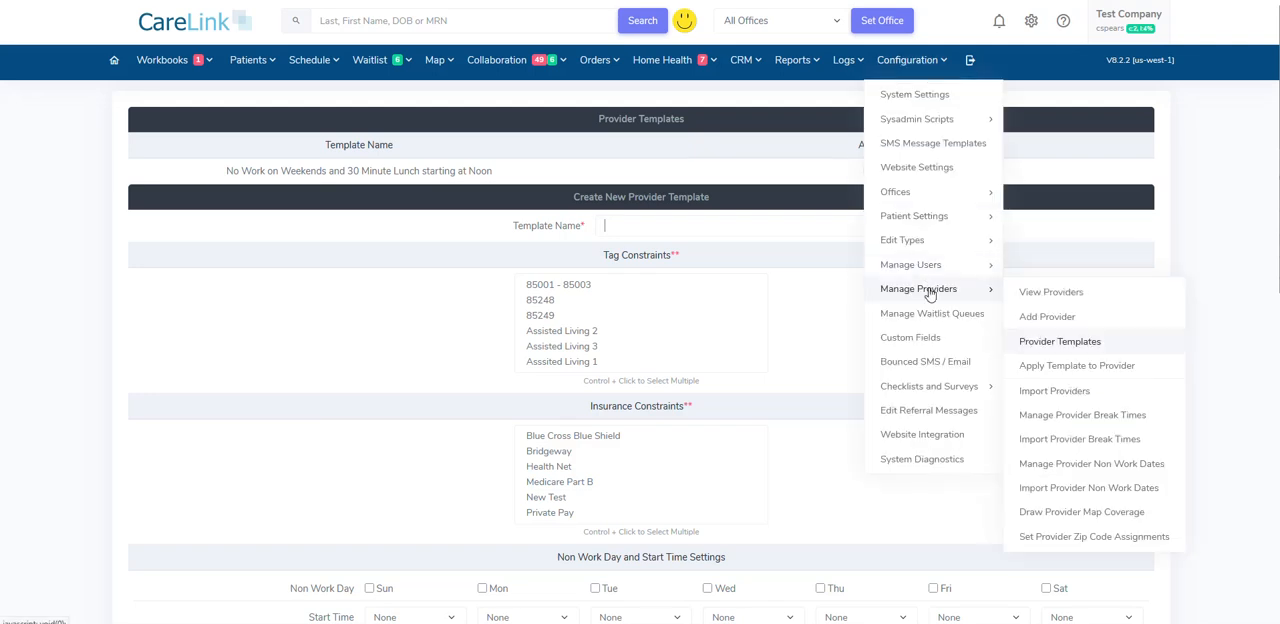
left_click(1027, 321)
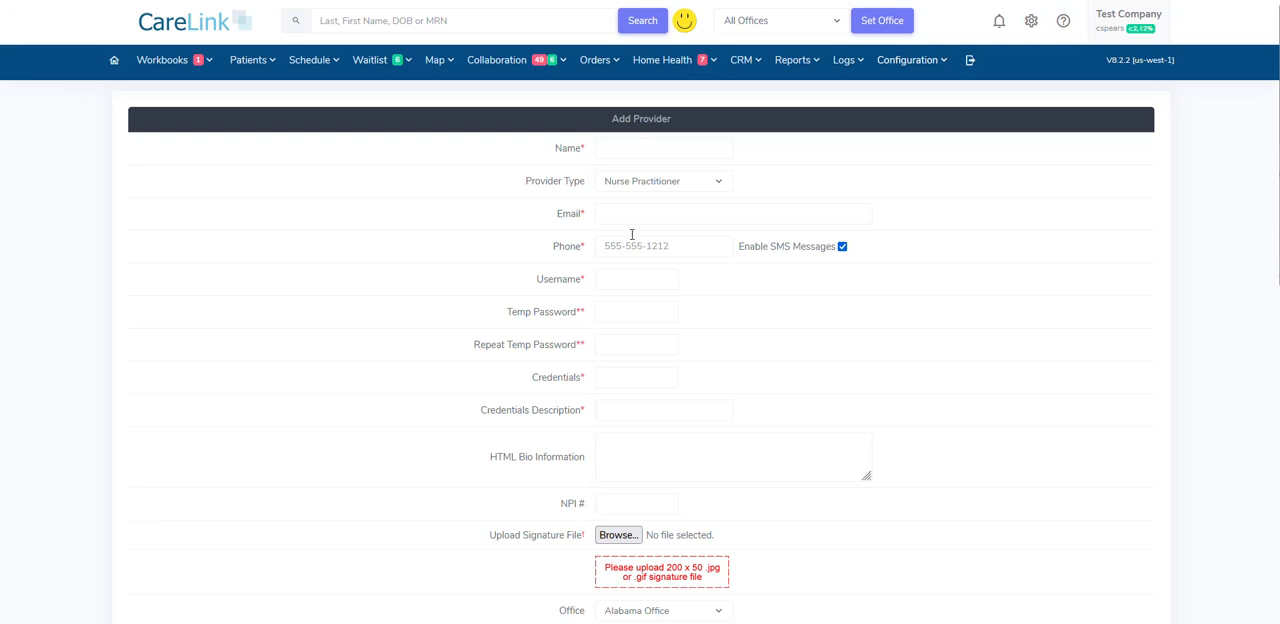
scroll(492, 325, "down", 3)
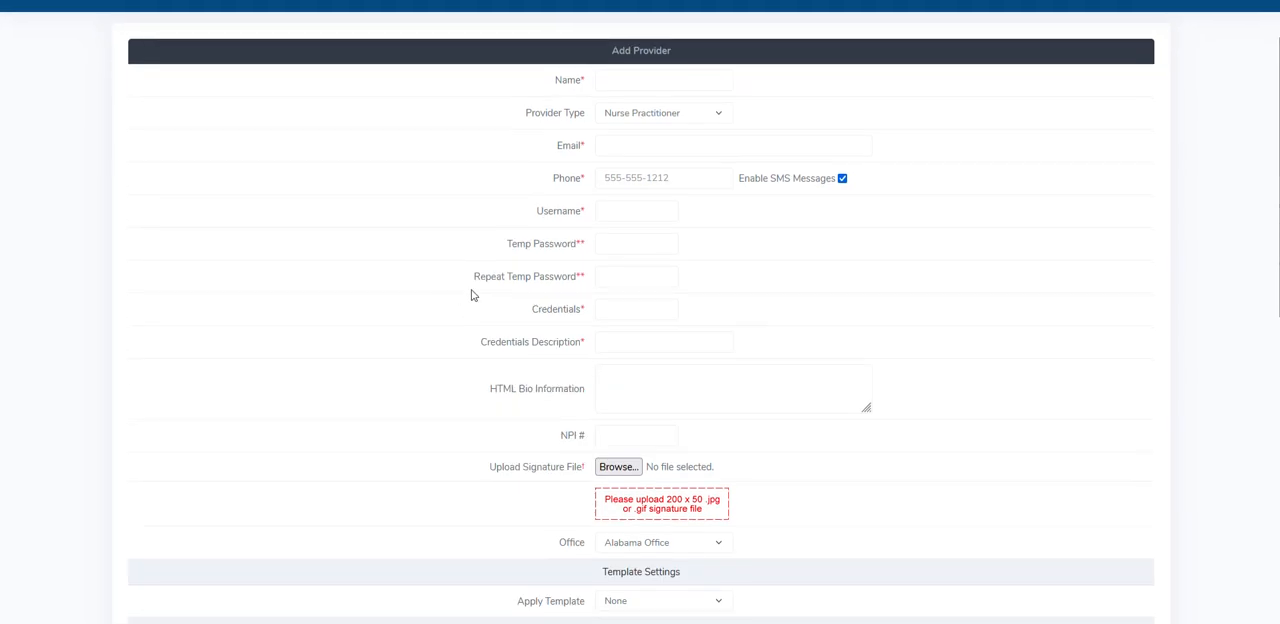
scroll(471, 292, "up", 3)
scroll(468, 294, "down", 4)
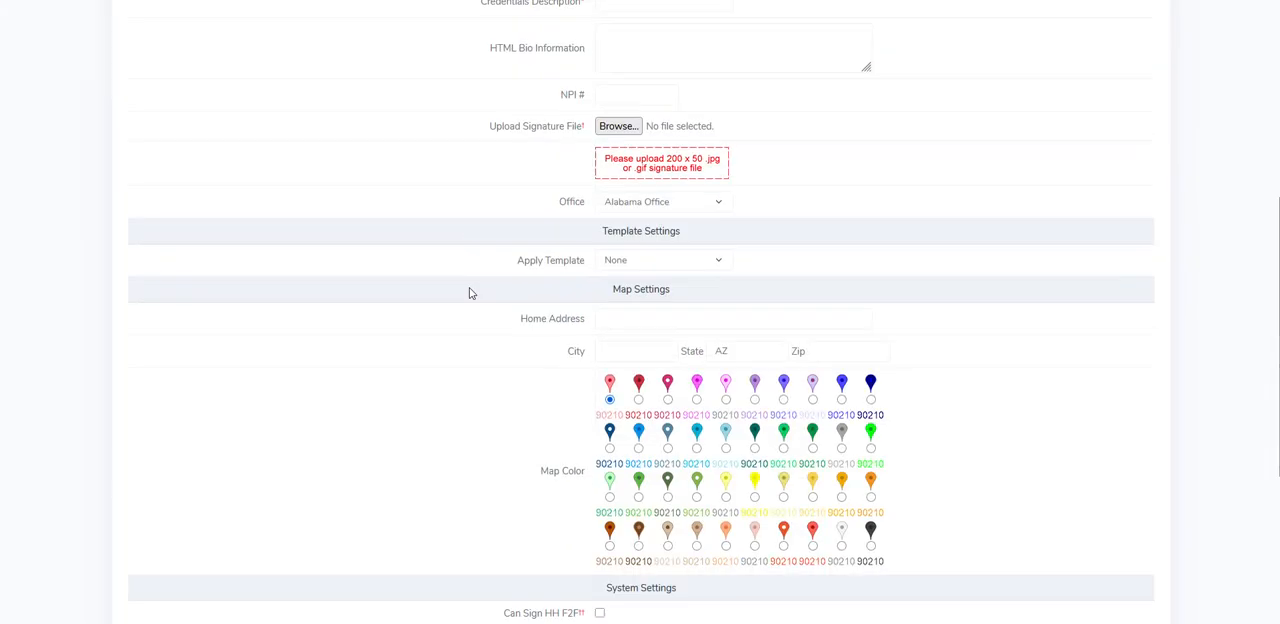
- Choose "No Work on Weekends and 30 Minute Lunch starting at Noon" as the new provider's template and review the remaining provider settings
left_click_drag(596, 231, 701, 234)
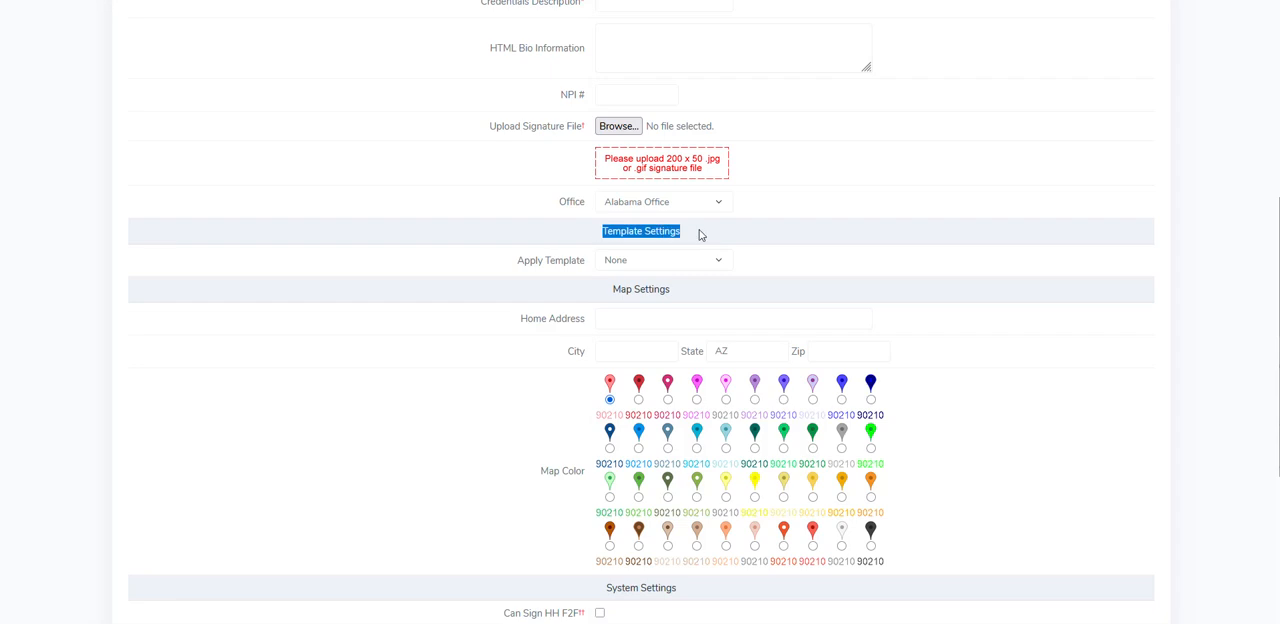
left_click(642, 263)
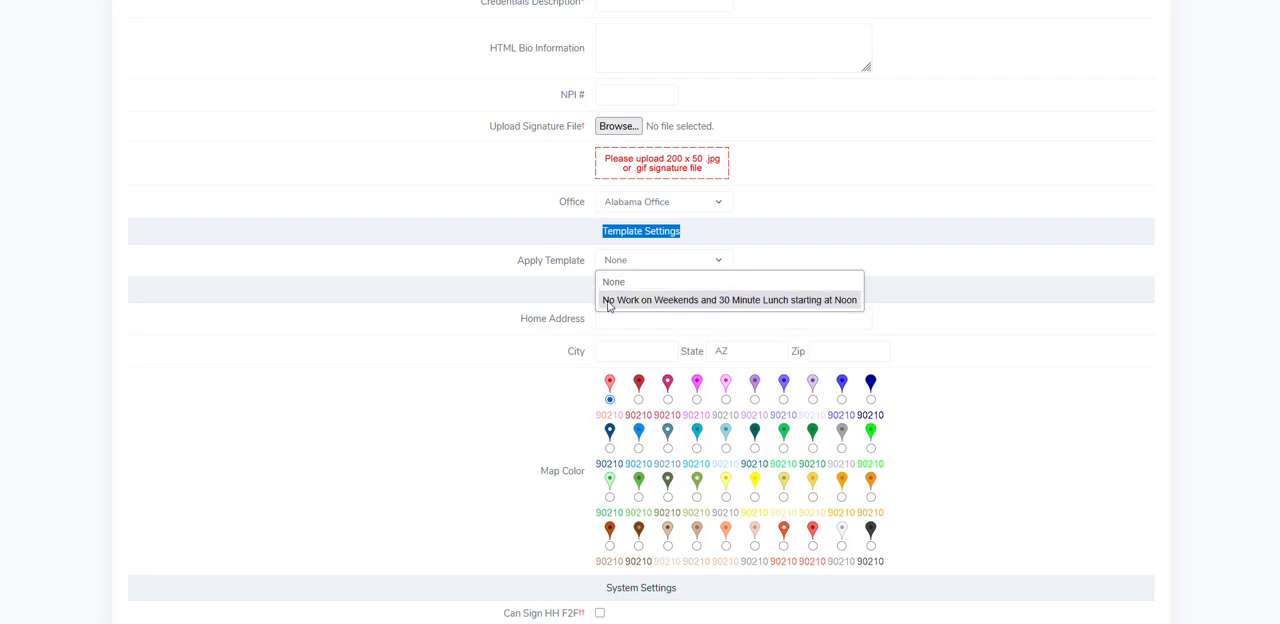
left_click(768, 300)
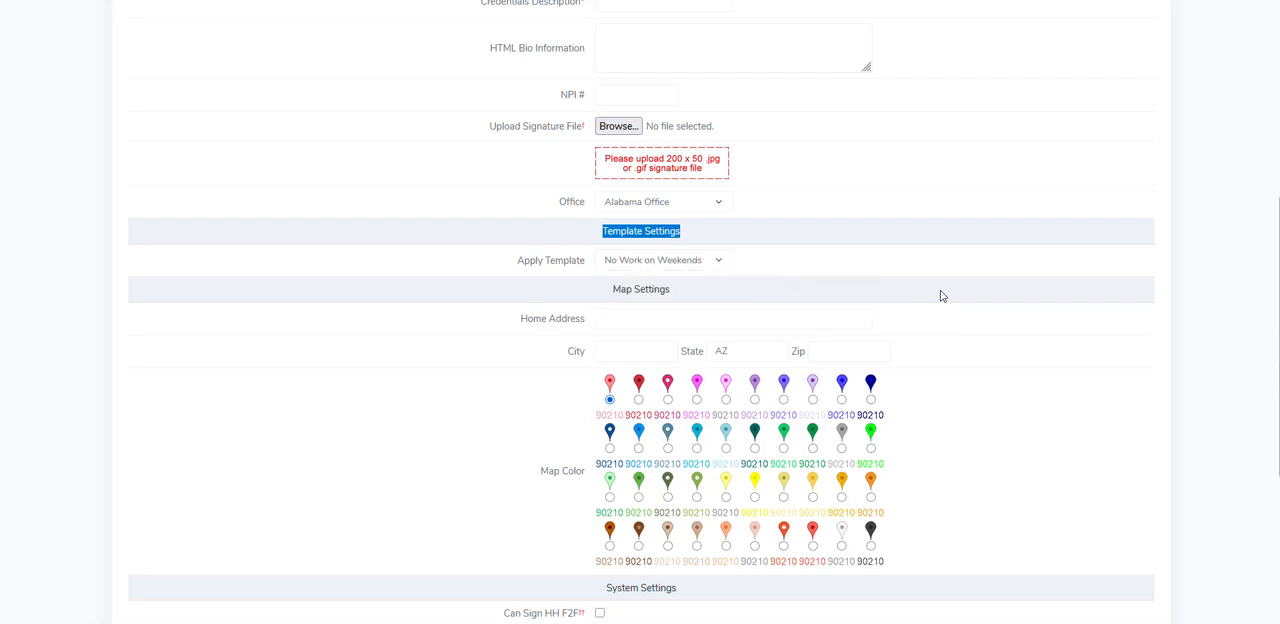
scroll(940, 296, "down", 3)
scroll(900, 420, "up", 1)
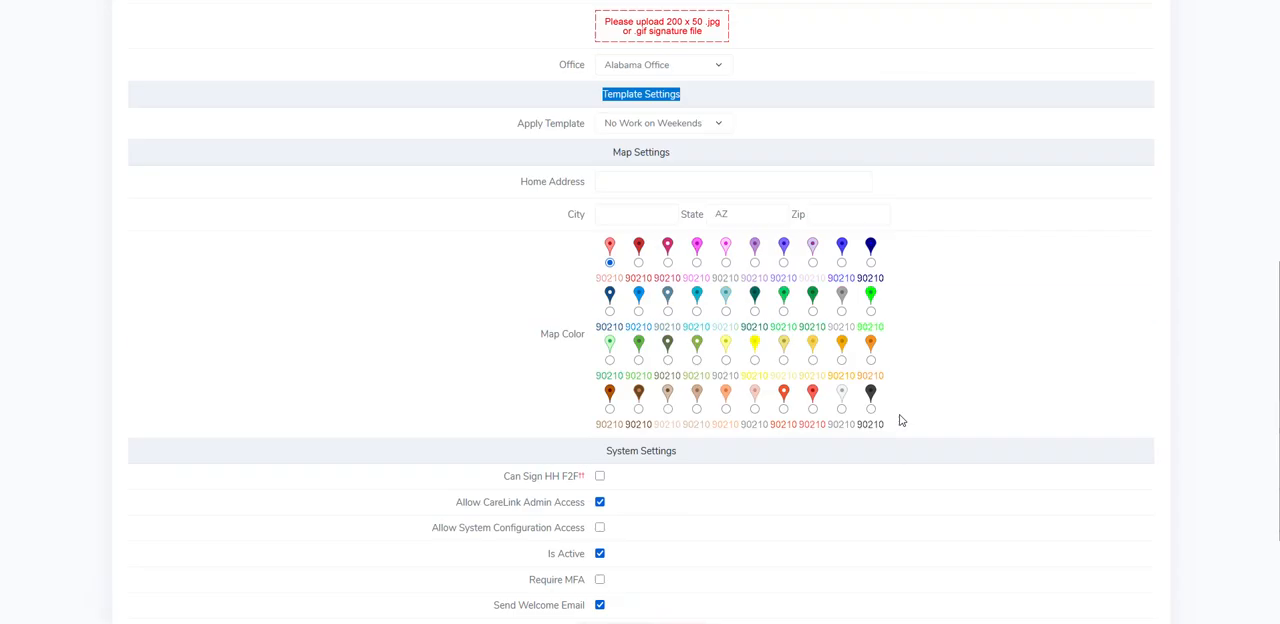
scroll(900, 420, "up", 2)
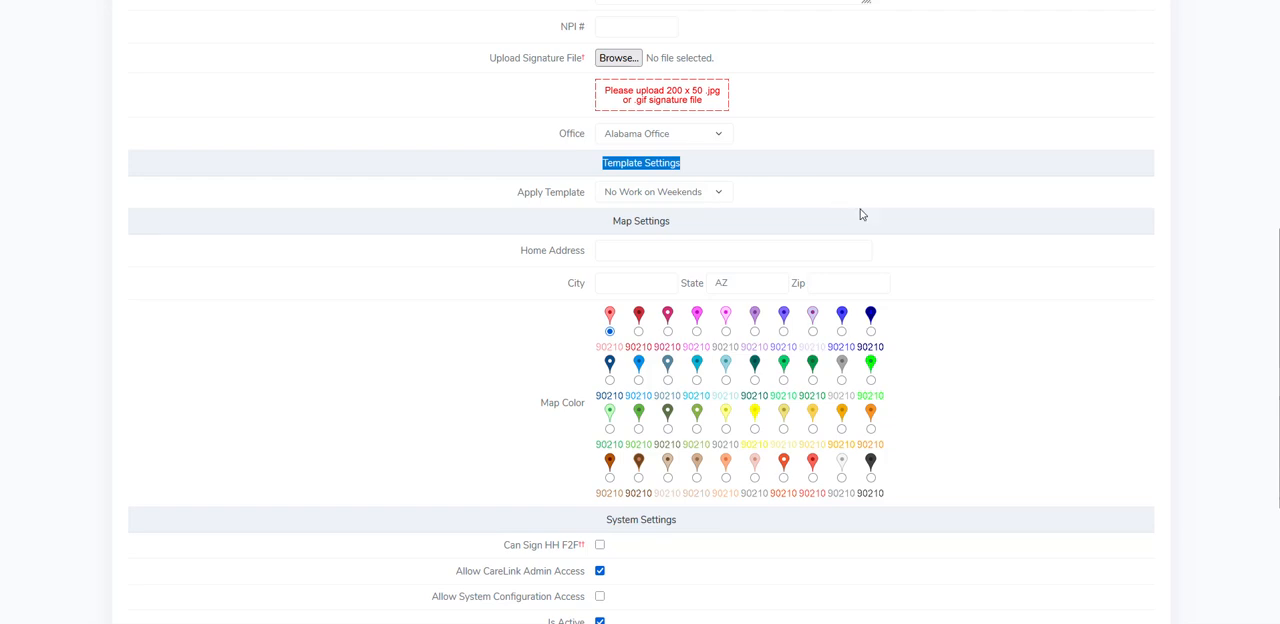
scroll(885, 235, "up", 5)
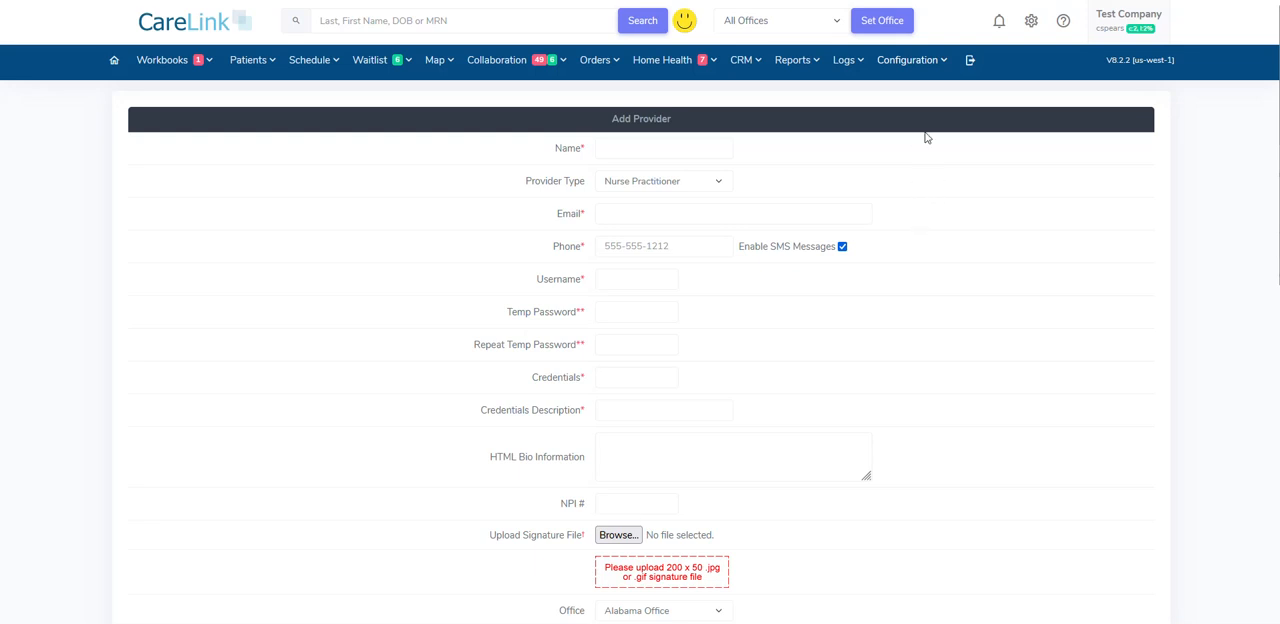
- Open the page for applying a template to existing providers and select "No Work on Weekends and 30 Minute Lunch starting at Noon"
left_click(914, 69)
mouse_move(928, 296)
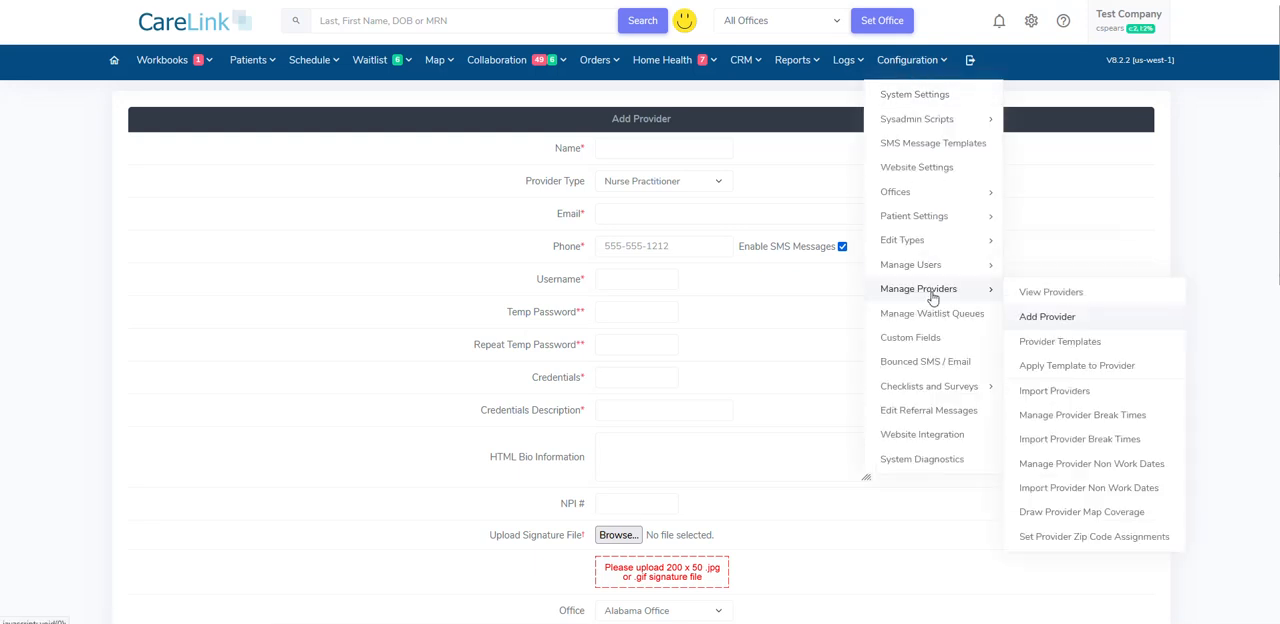
left_click(1069, 372)
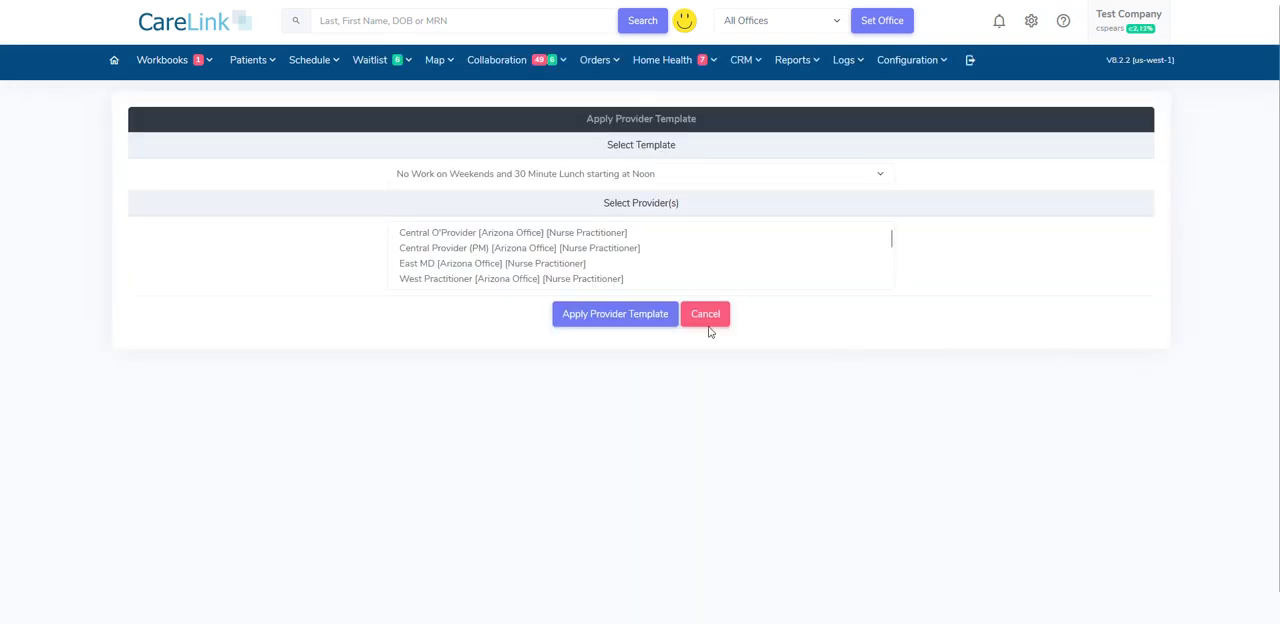
left_click(553, 175)
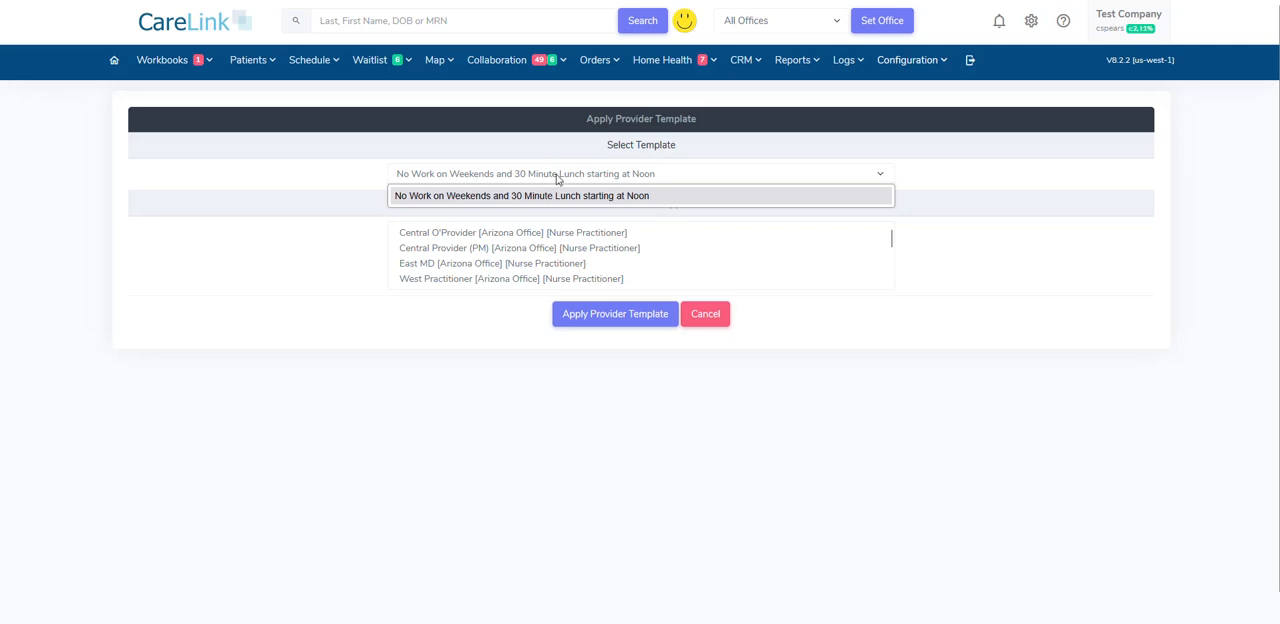
left_click(455, 195)
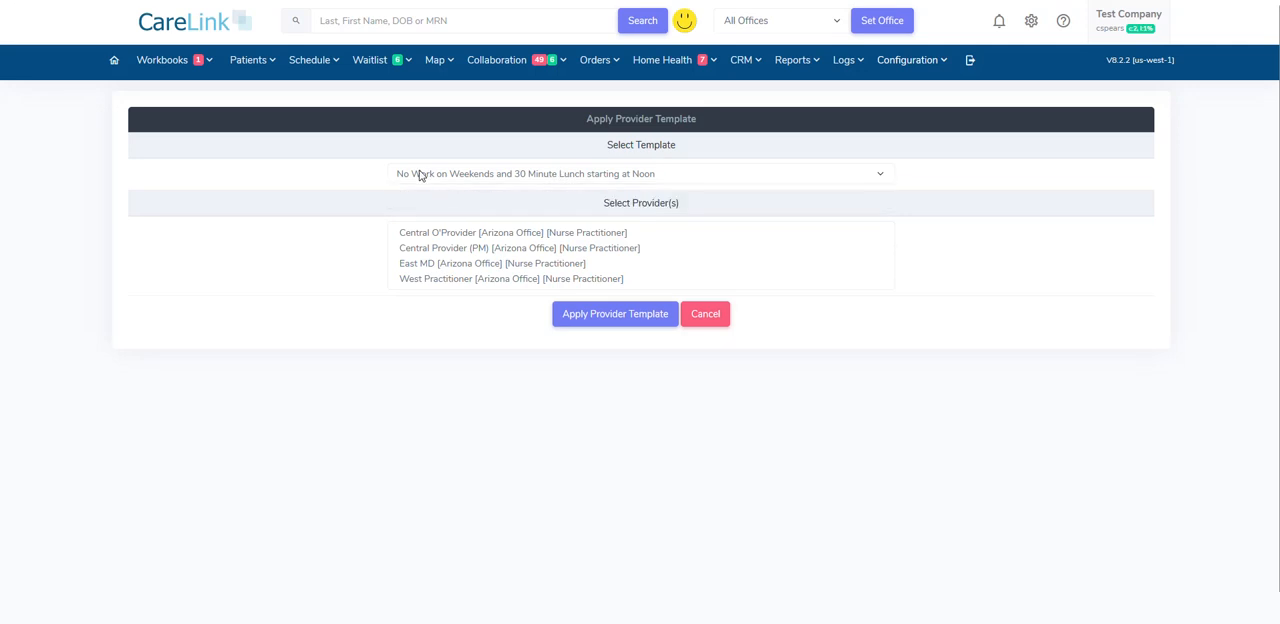
- Go through the available templates and choose "No Work on Weekends and 30 Minute Lunch starting at Noon" for applying to providers
left_click(570, 180)
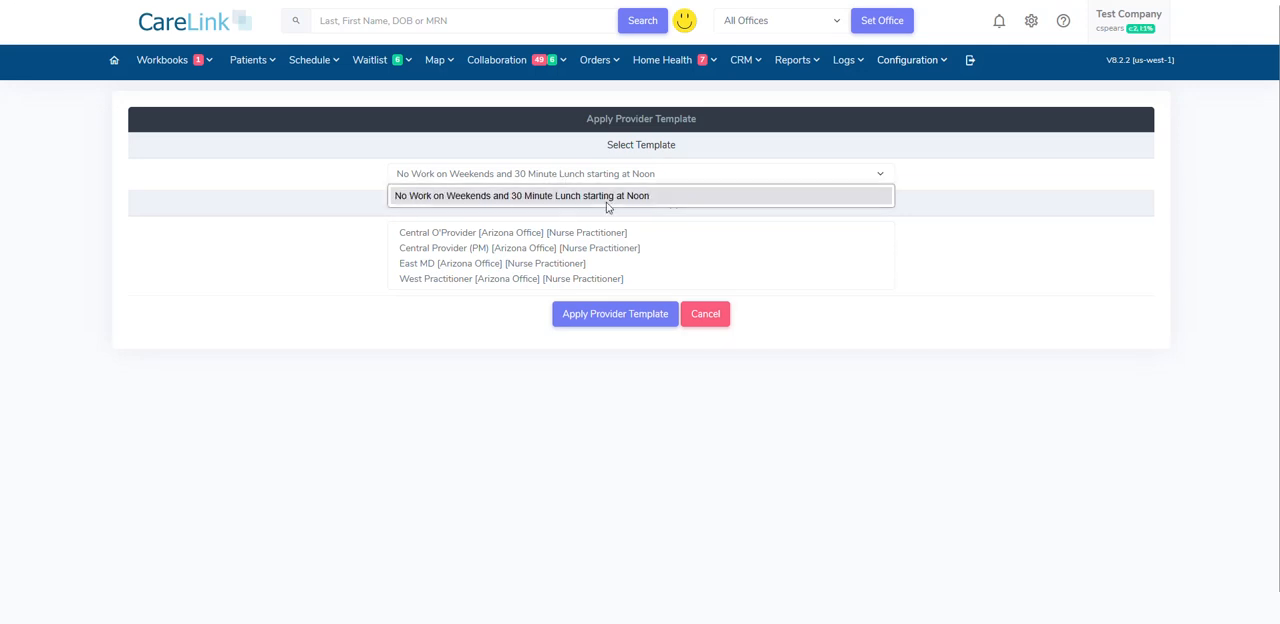
left_click(506, 173)
left_click(594, 182)
left_click(603, 199)
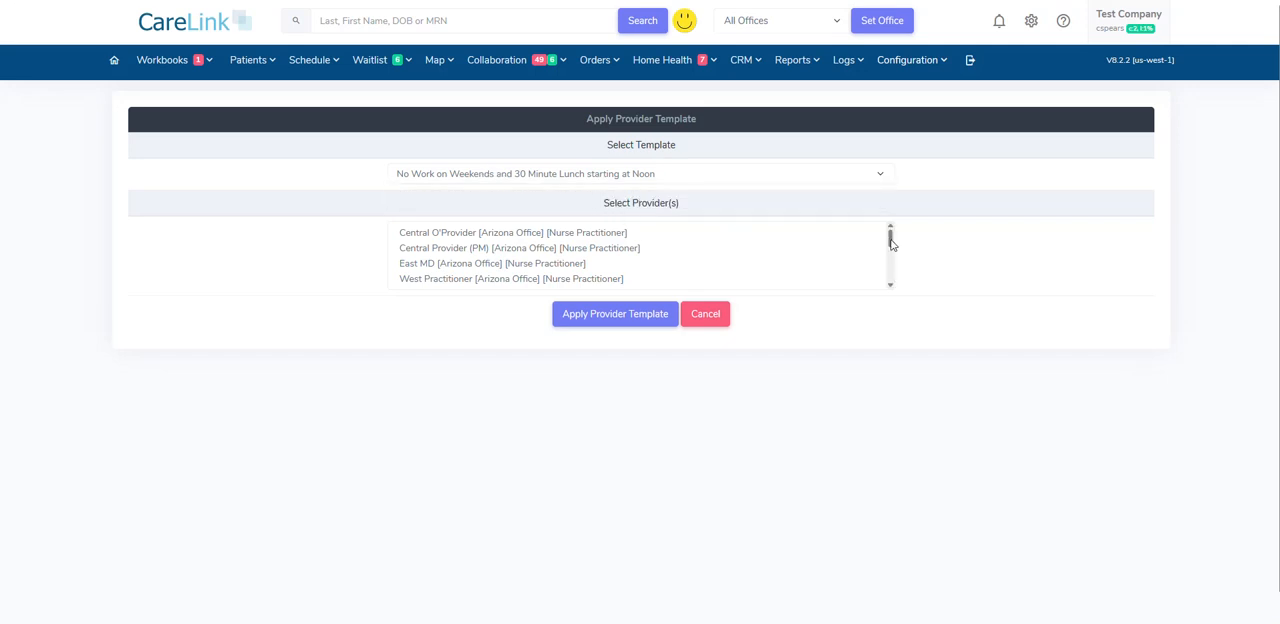
- Try out single and multiple selections in the provider list, including Central Provider (PM) together with East MD
mouse_move(891, 243)
left_mouse_down()
mouse_move(891, 290)
mouse_move(894, 231)
left_mouse_up()
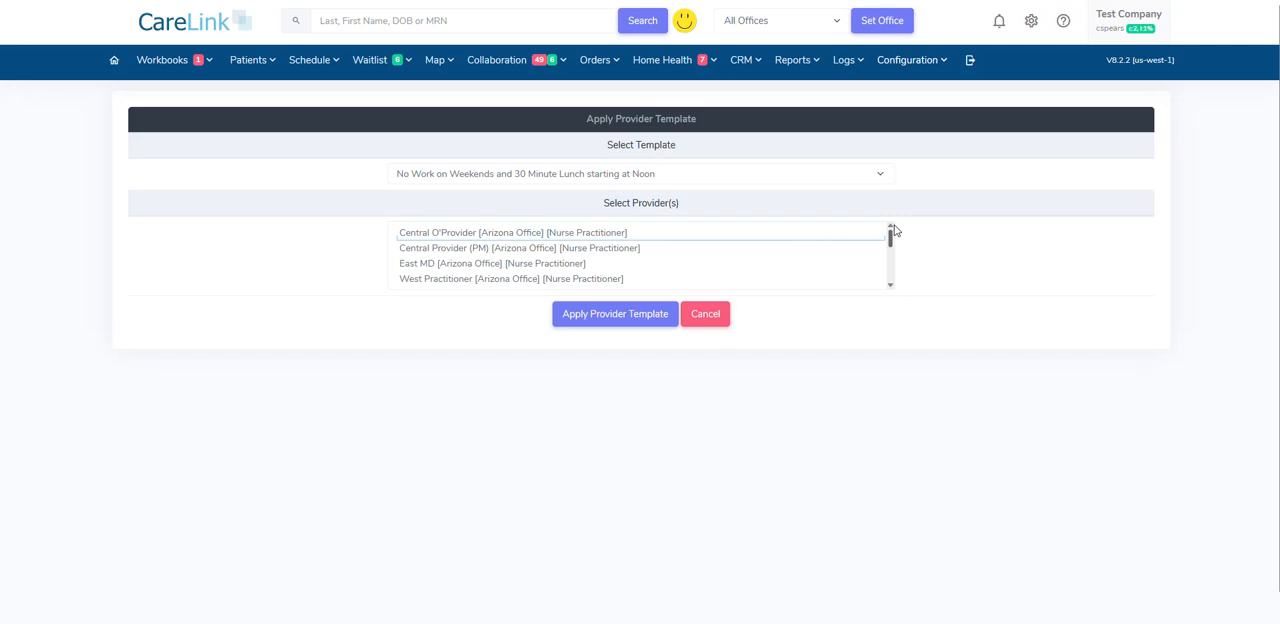
left_click_drag(580, 234, 592, 281)
mouse_move(887, 243)
left_mouse_down()
mouse_move(891, 266)
mouse_move(891, 232)
left_mouse_up()
left_click(723, 281, "shift")
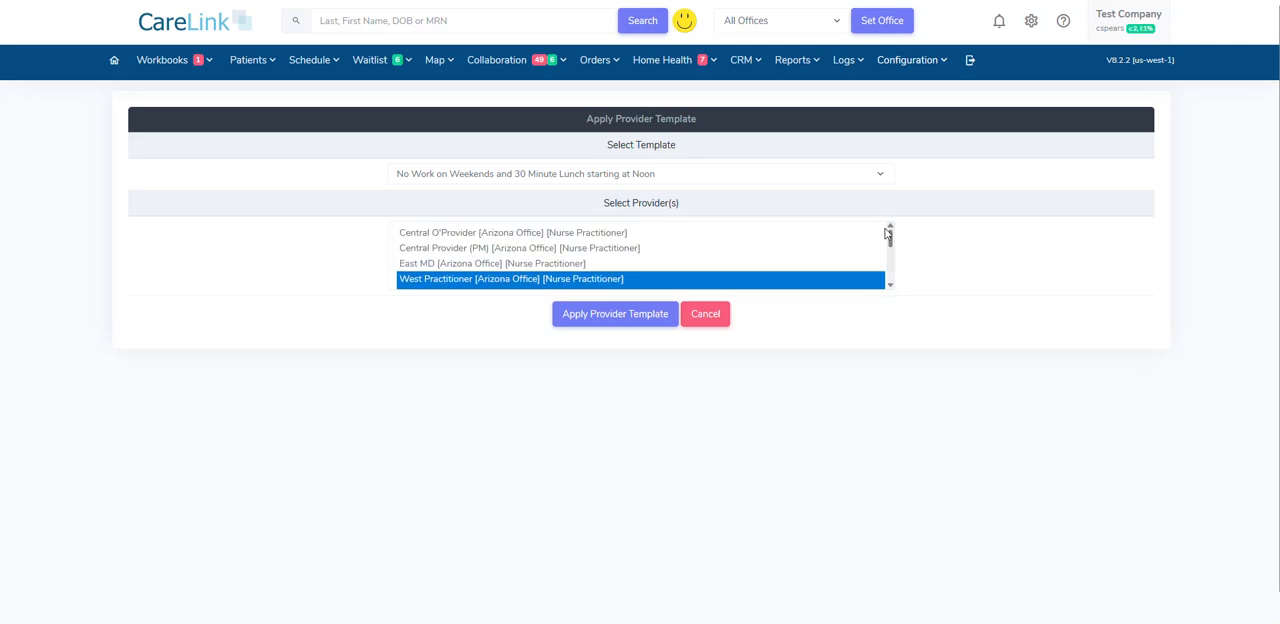
left_click(604, 235)
left_click_drag(583, 250, 560, 266)
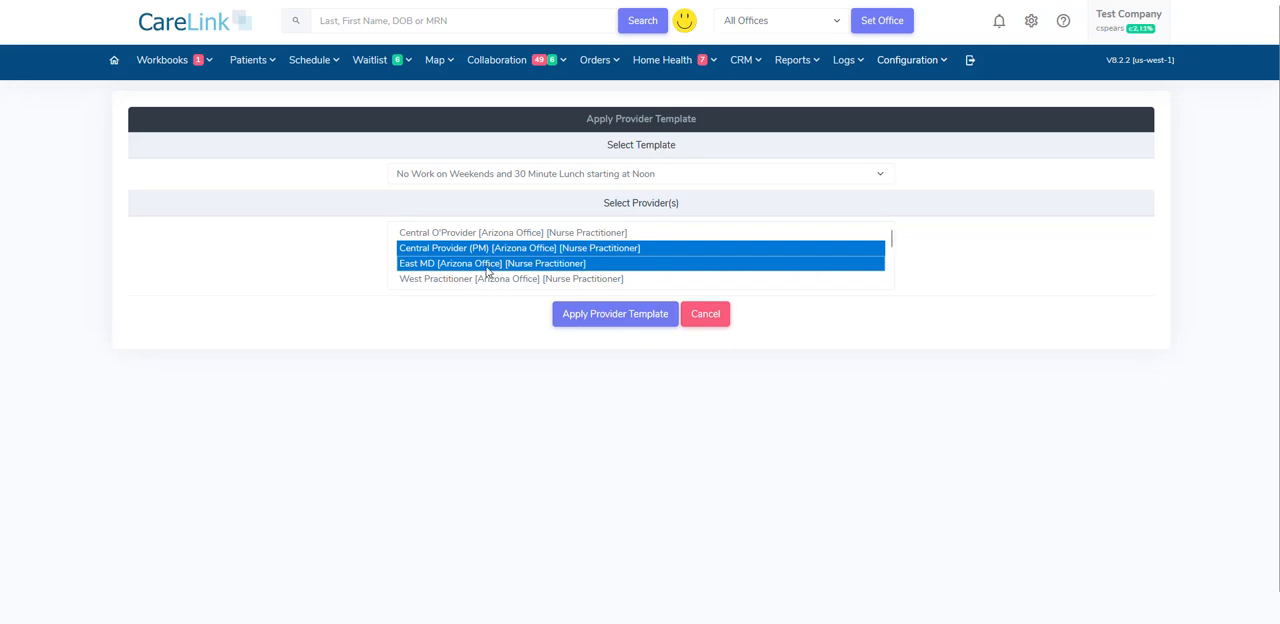
- Select only East MD in the provider list and apply the chosen template to that provider
left_click(440, 268, "ctrl")
left_click(440, 264, "shift")
left_click(426, 250)
left_click(428, 264)
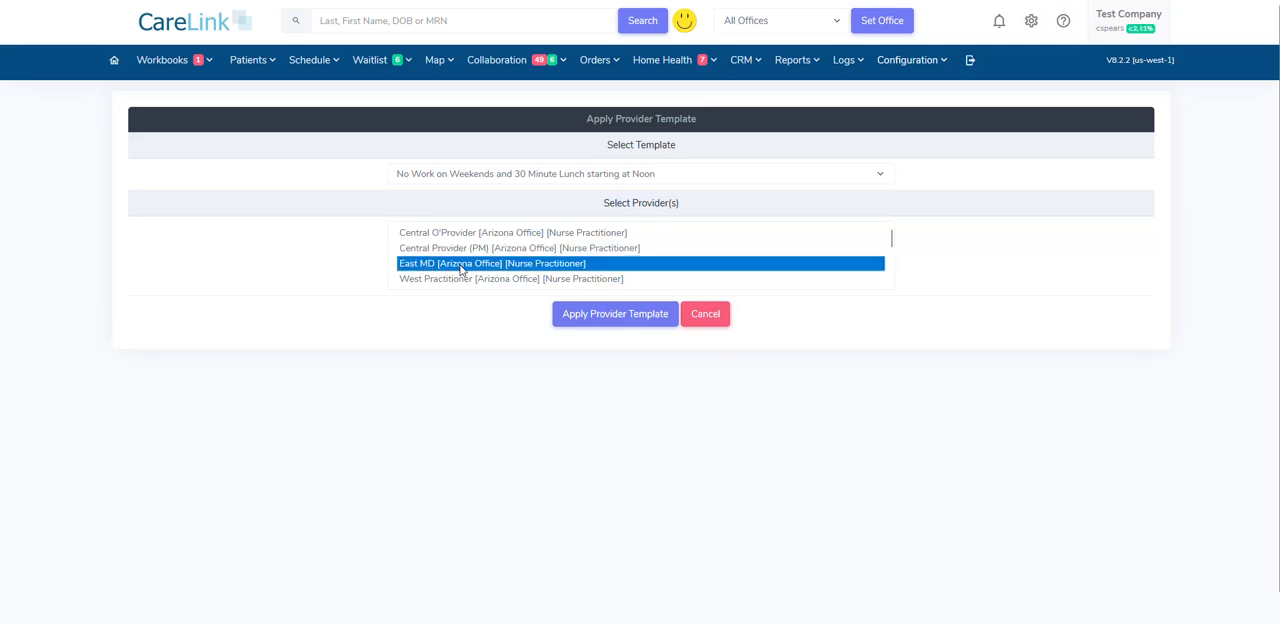
left_click(620, 332)
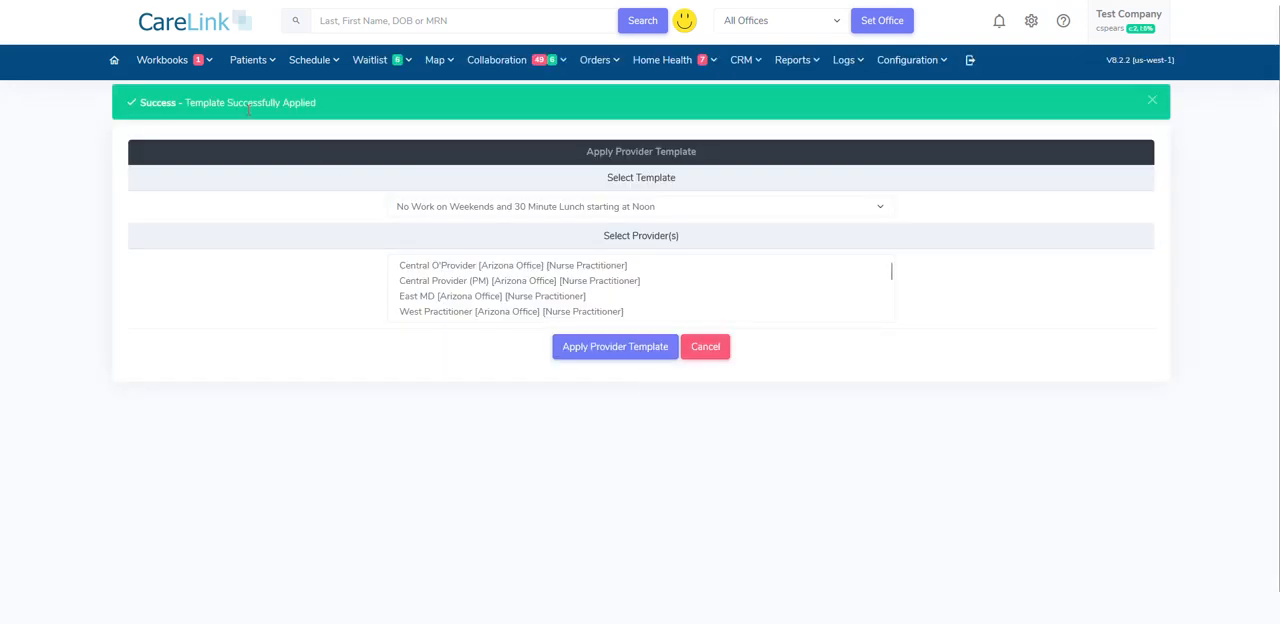
- Open the configuration activity log
left_click(846, 60)
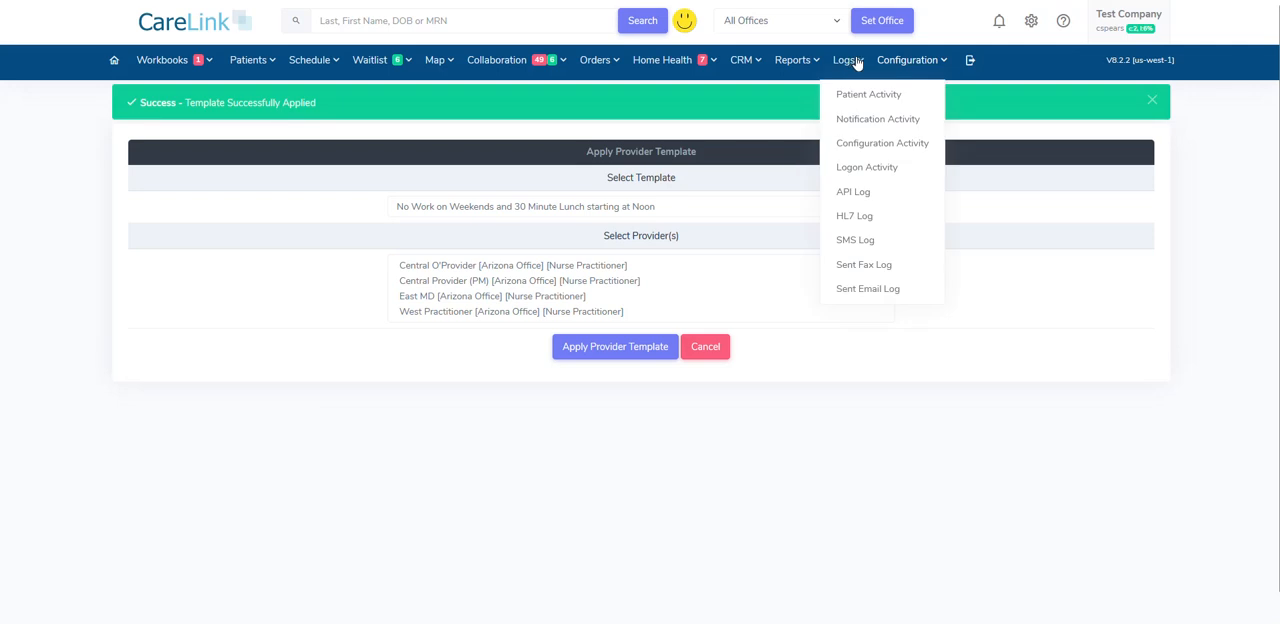
left_click(879, 145)
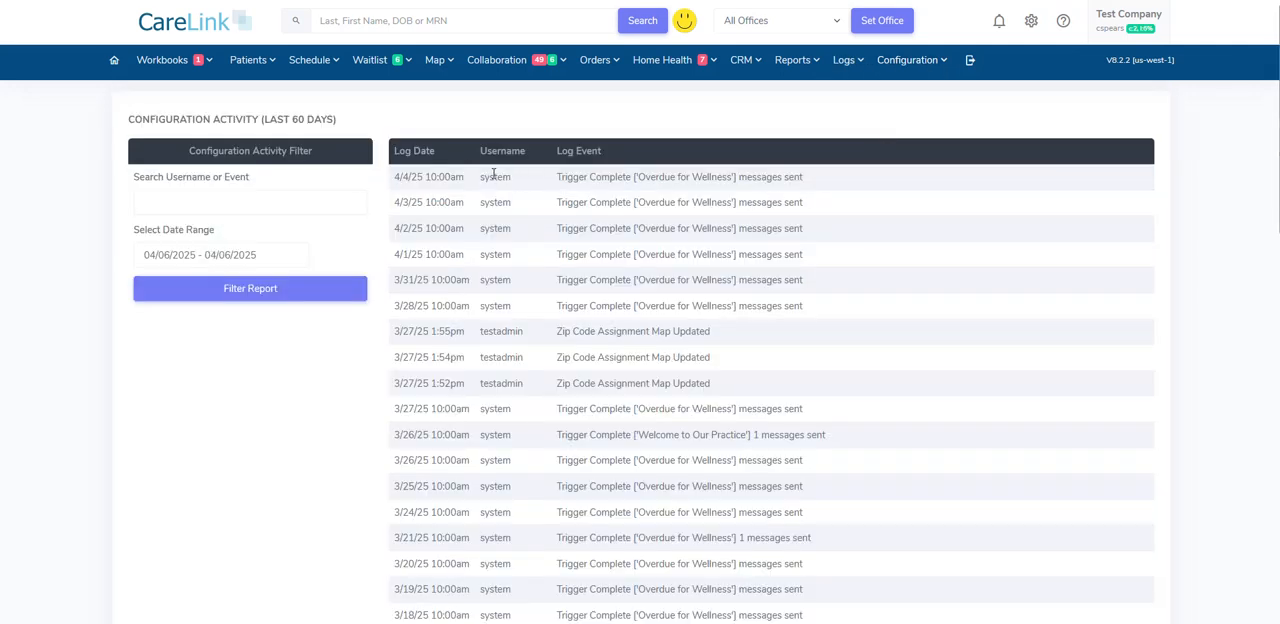
- Open the list of providers and bring up East MD's record for editing
left_click(905, 62)
mouse_move(968, 289)
left_click(1030, 291)
scroll(364, 327, "down", 2)
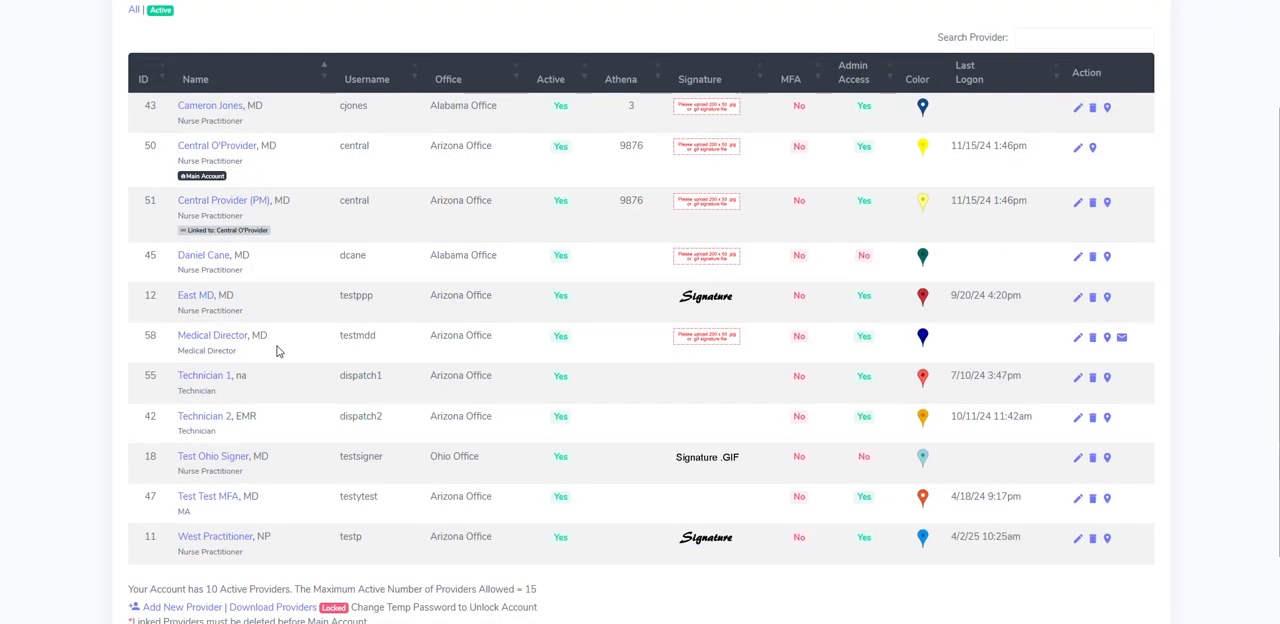
left_click(998, 323)
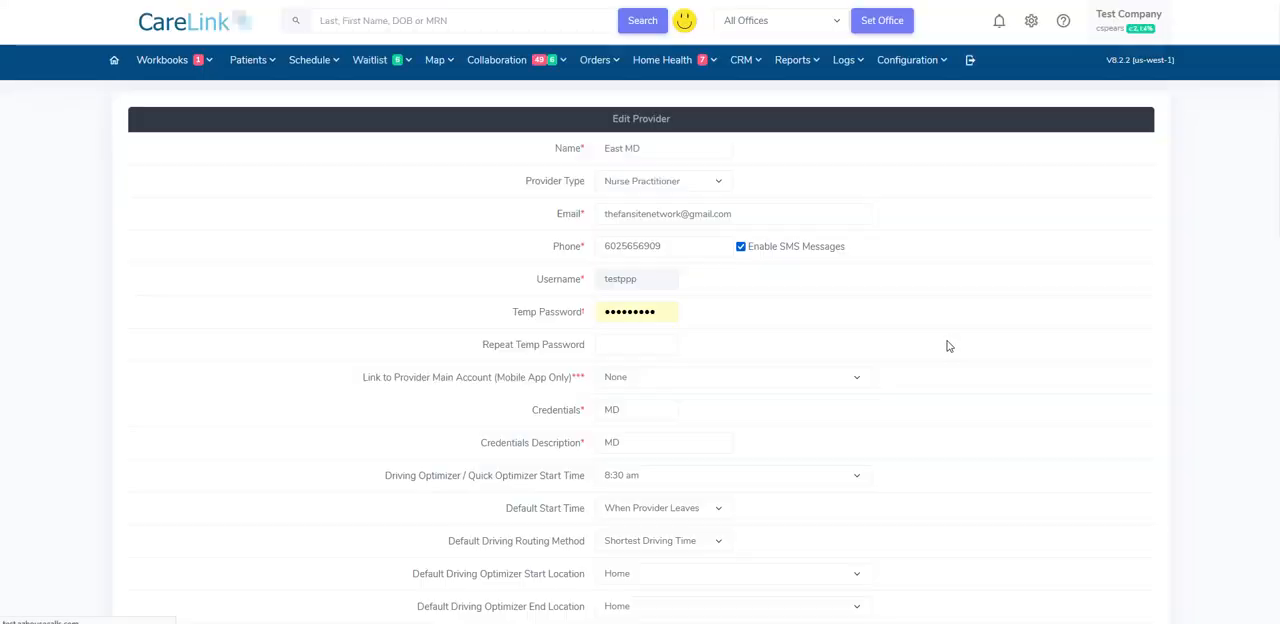
- Examine East MD's non-work days, daily limits, and break time settings to check the applied template
scroll(946, 349, "down", 10)
scroll(900, 362, "down", 3)
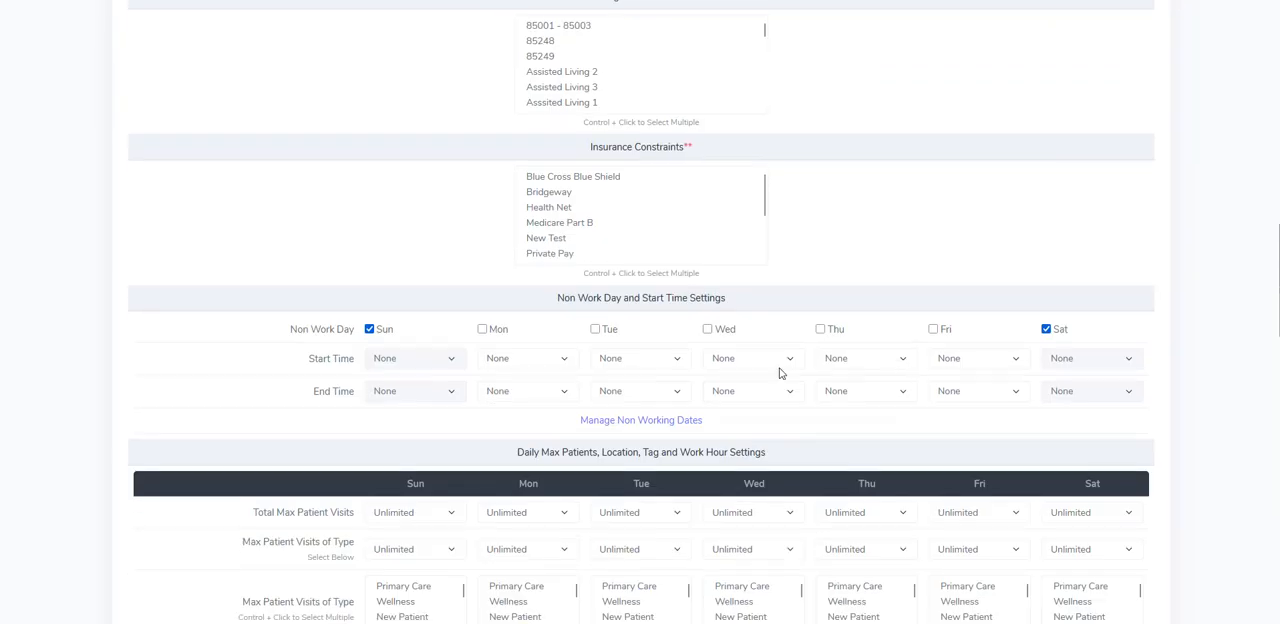
scroll(840, 373, "down", 4)
scroll(840, 373, "down", 2)
scroll(733, 480, "down", 3)
scroll(590, 525, "down", 2)
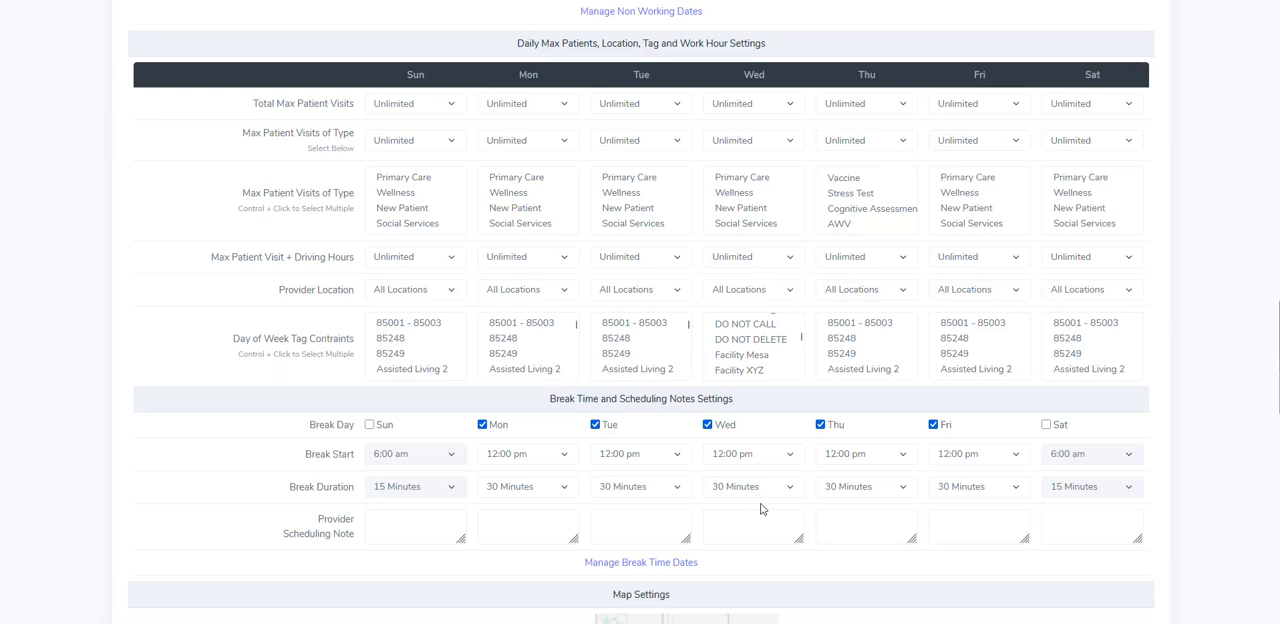
scroll(778, 495, "up", 3)
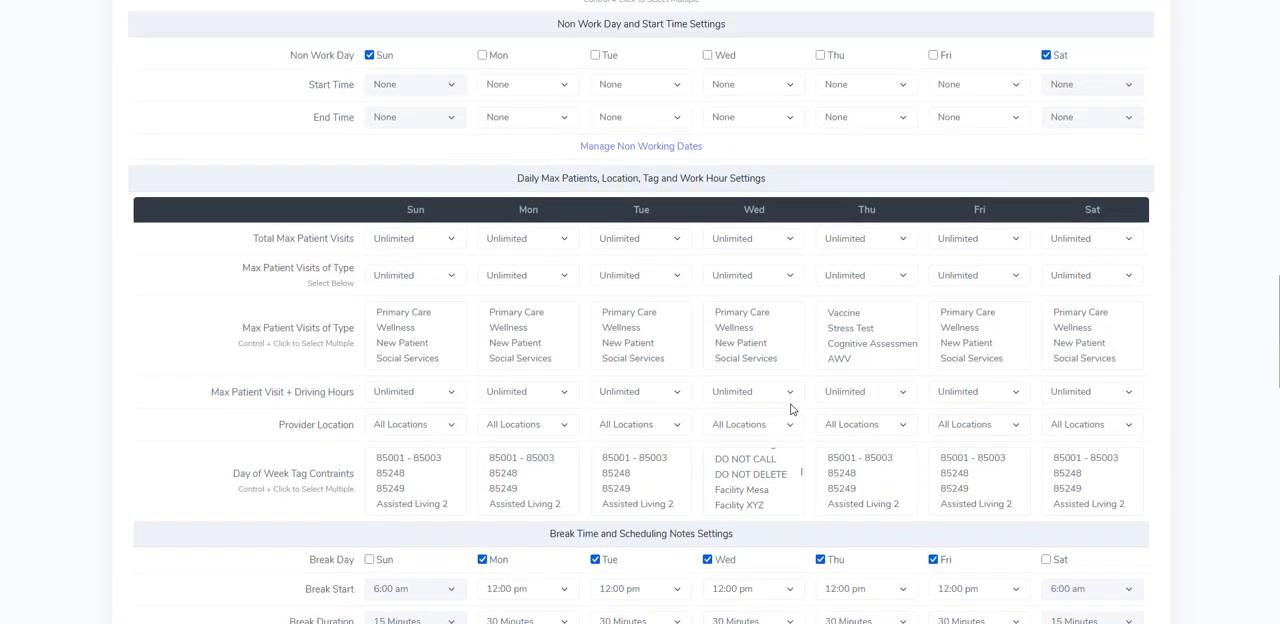
scroll(752, 388, "up", 7)
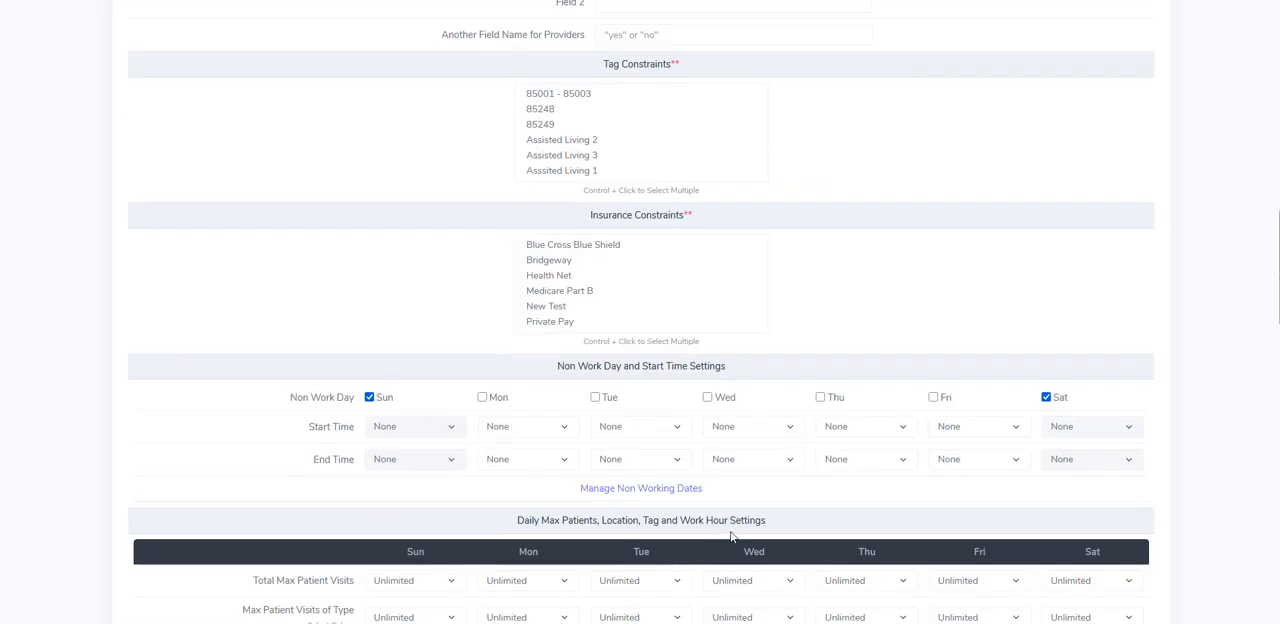
scroll(688, 520, "down", 4)
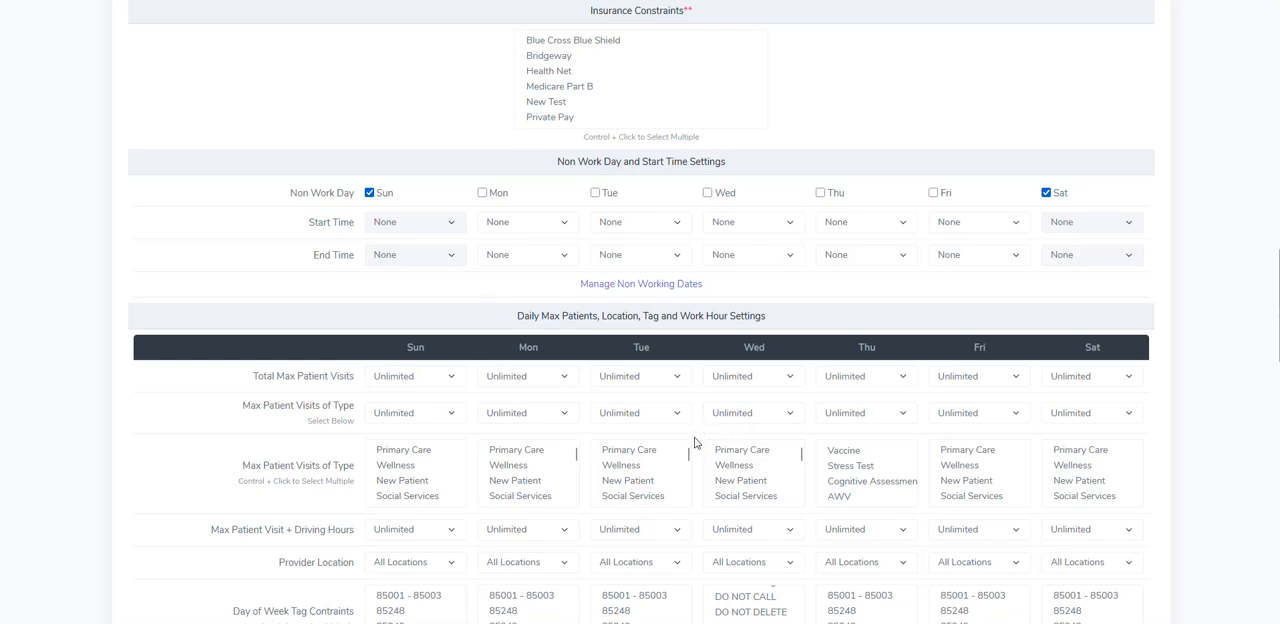
scroll(697, 452, "up", 15)
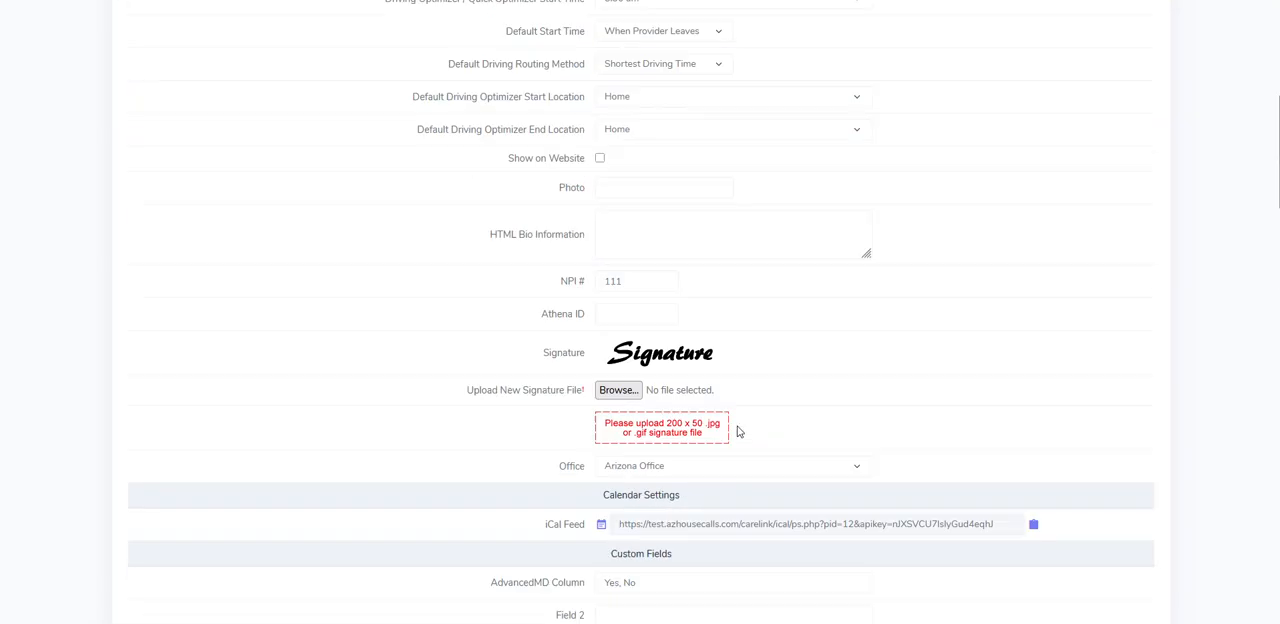
- Open the provider templates management page
left_click(907, 60)
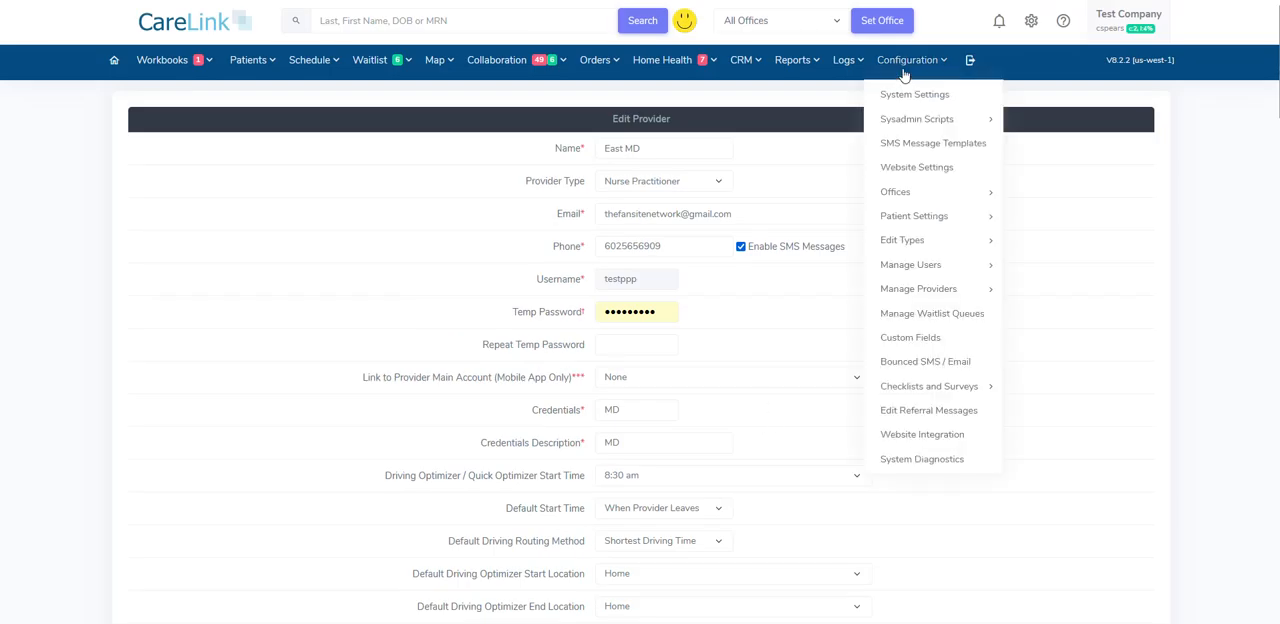
mouse_move(957, 272)
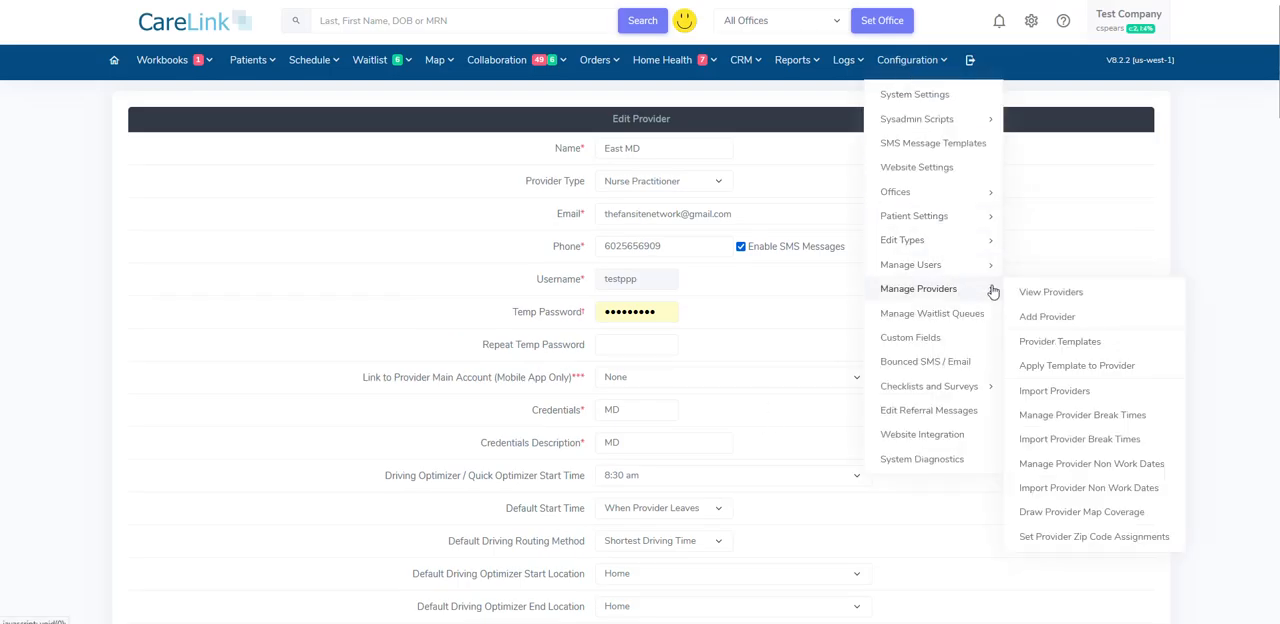
left_click(1071, 343)
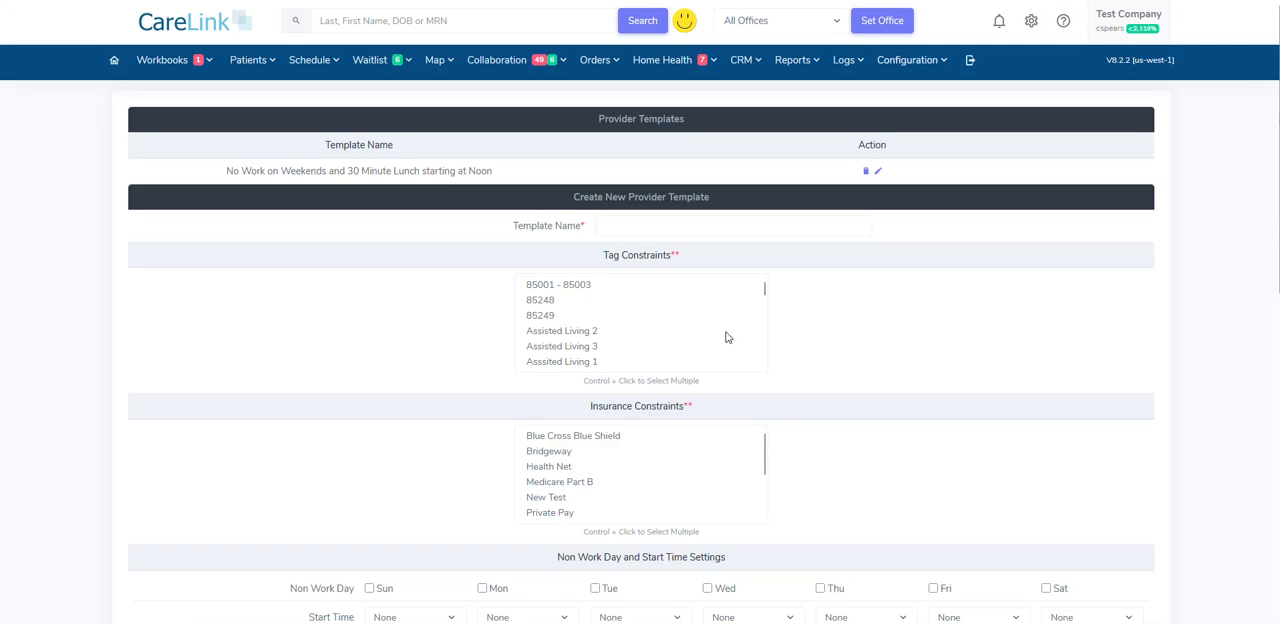